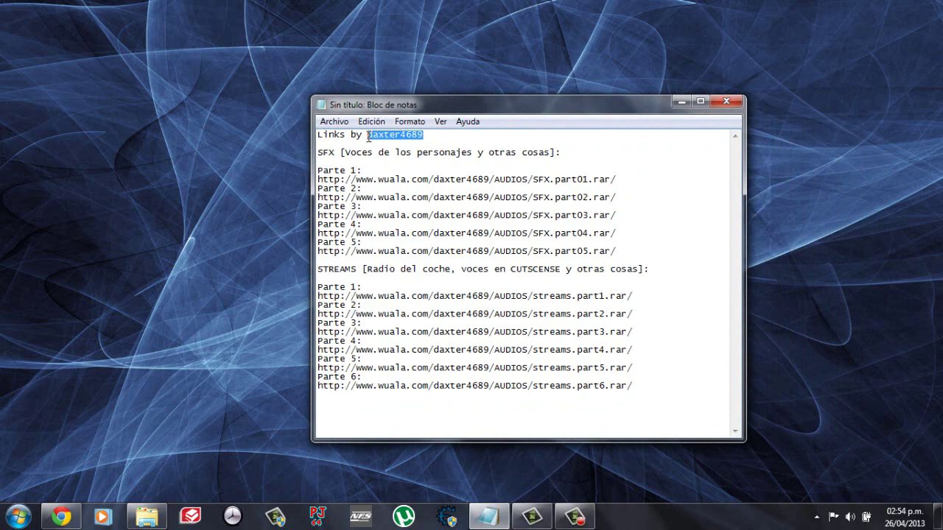
# Review the SFX and STREAMS download links and their descriptions in the open text note
pyautogui.click(370, 149)
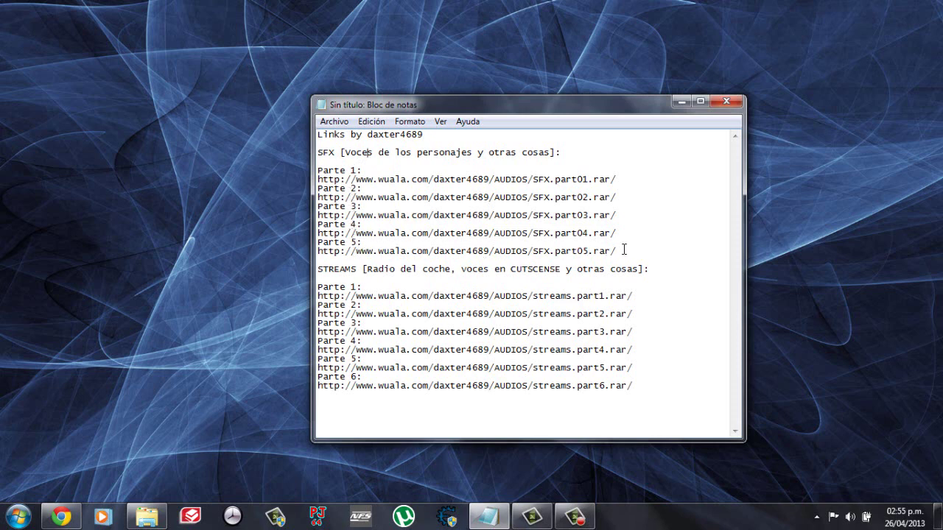
pyautogui.moveTo(624, 250); pyautogui.dragTo(323, 251)
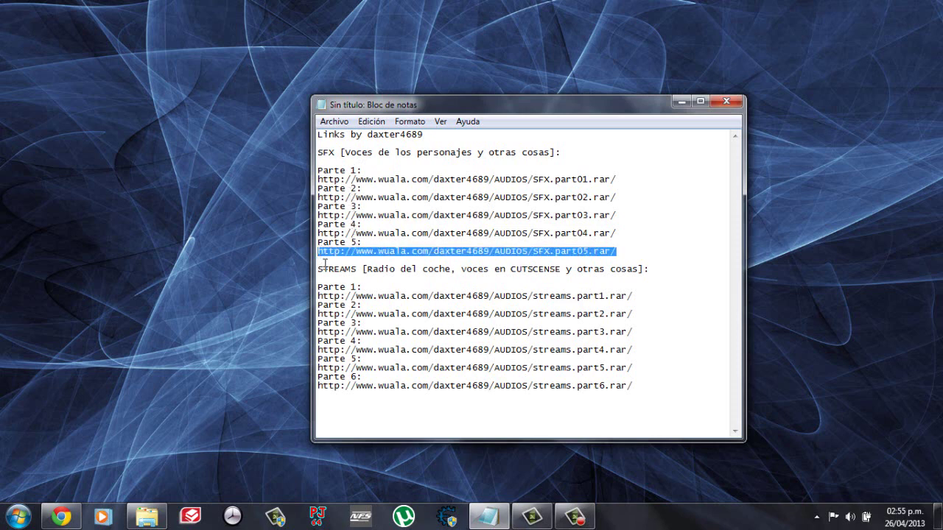
pyautogui.click(319, 270)
pyautogui.moveTo(331, 274); pyautogui.dragTo(454, 270)
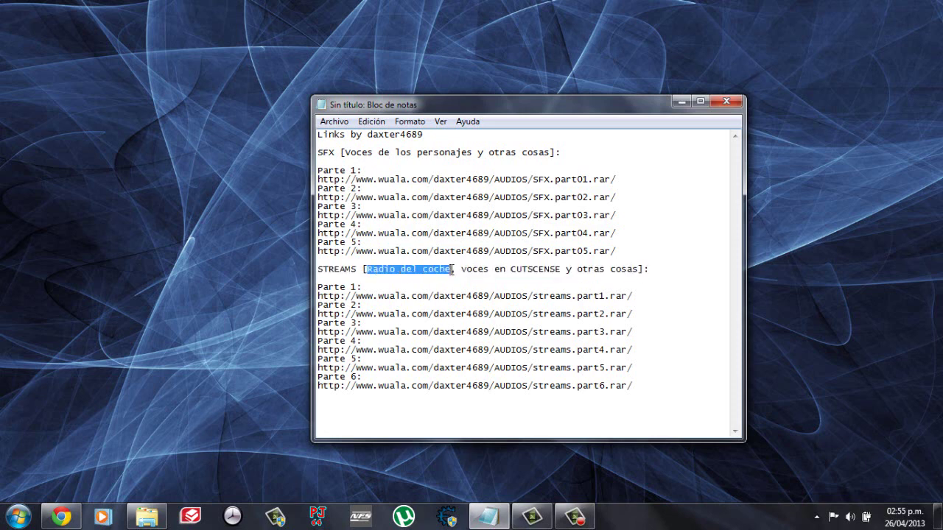
pyautogui.click(458, 287)
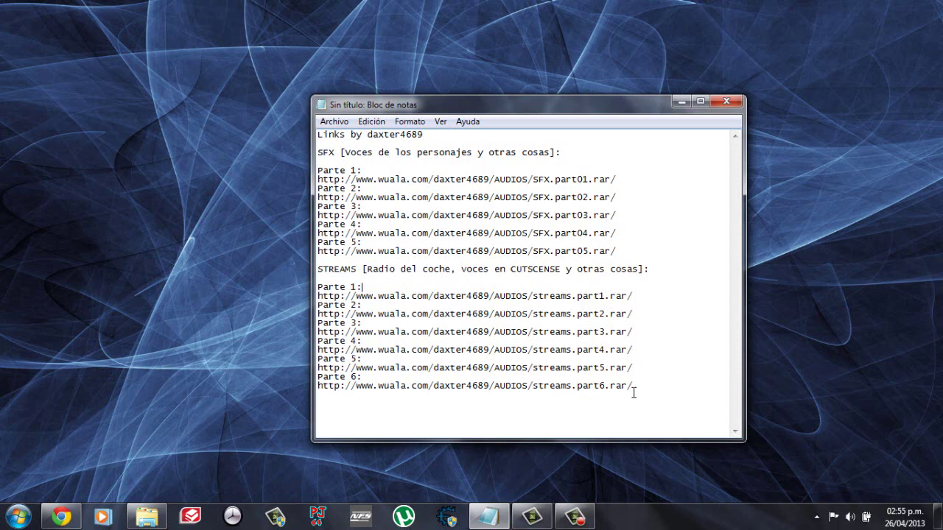
pyautogui.moveTo(633, 392); pyautogui.dragTo(280, 123)
pyautogui.click(335, 160)
# Switch to Windows Explorer and look through the archive parts in the SFX and Streams folders of GTA San Andreas(Streams y SFX)
pyautogui.click(147, 517)
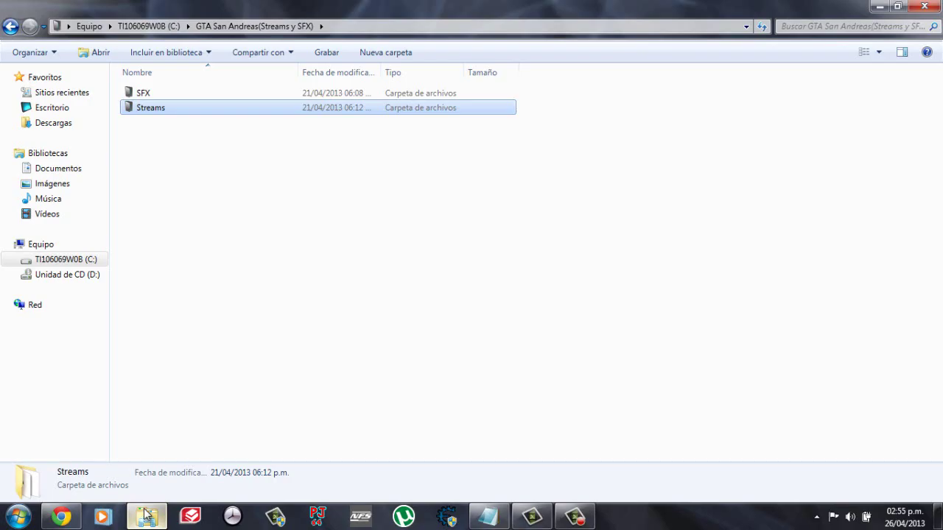
pyautogui.click(160, 127)
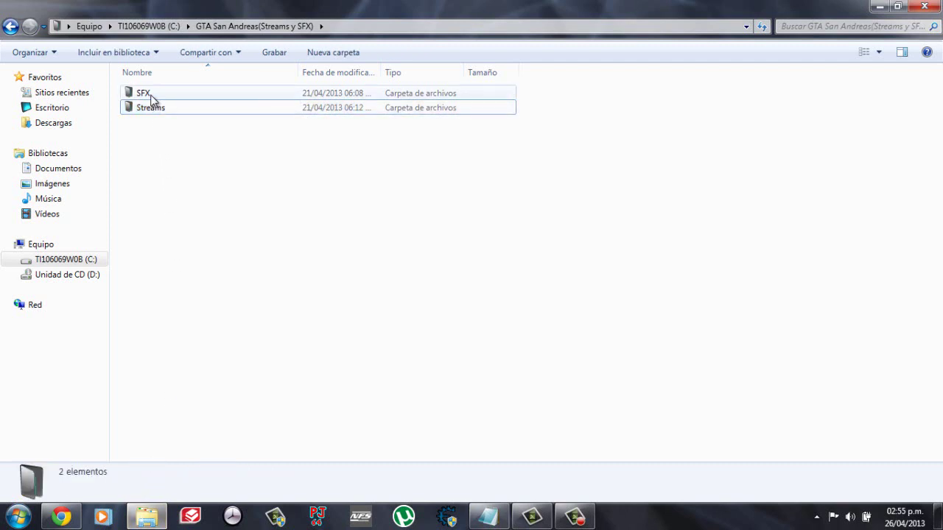
pyautogui.doubleClick(143, 94)
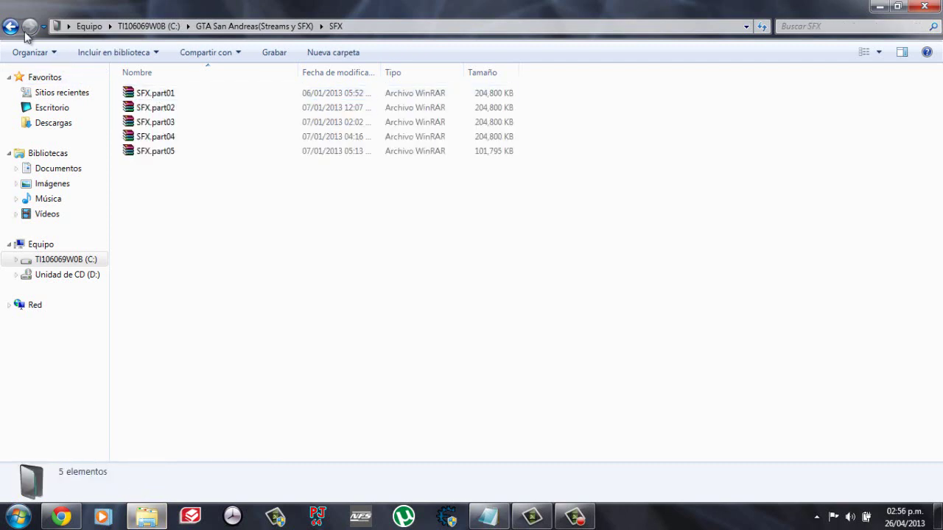
pyautogui.click(12, 27)
pyautogui.doubleClick(150, 108)
pyautogui.click(121, 105)
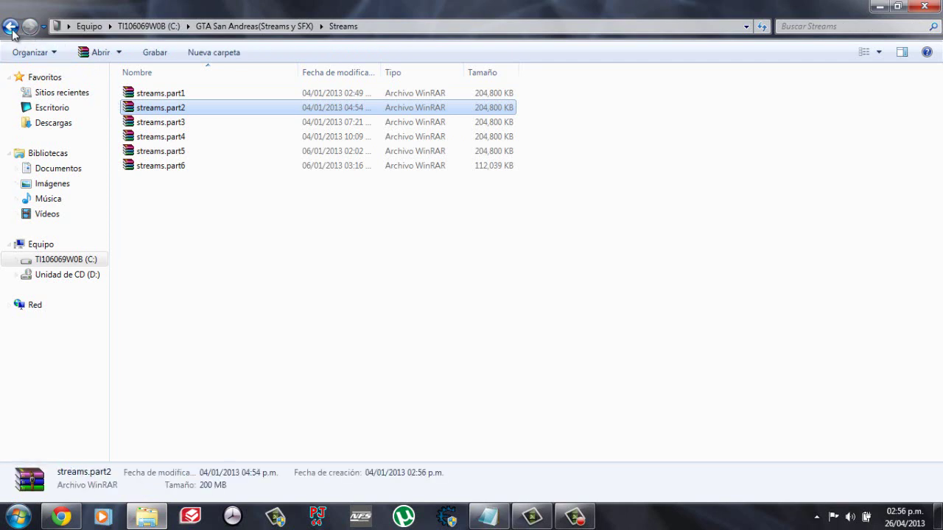
pyautogui.click(12, 27)
pyautogui.doubleClick(152, 90)
pyautogui.click(153, 92)
pyautogui.click(682, 100)
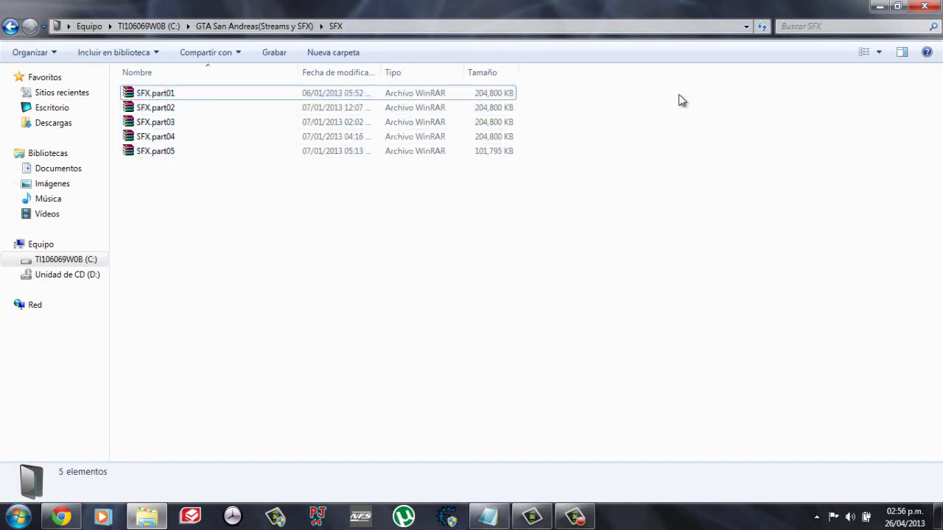
# Show the SFX archives as tiles and try to extract SFX.part01 into its current folder on drive C
pyautogui.click(864, 51)
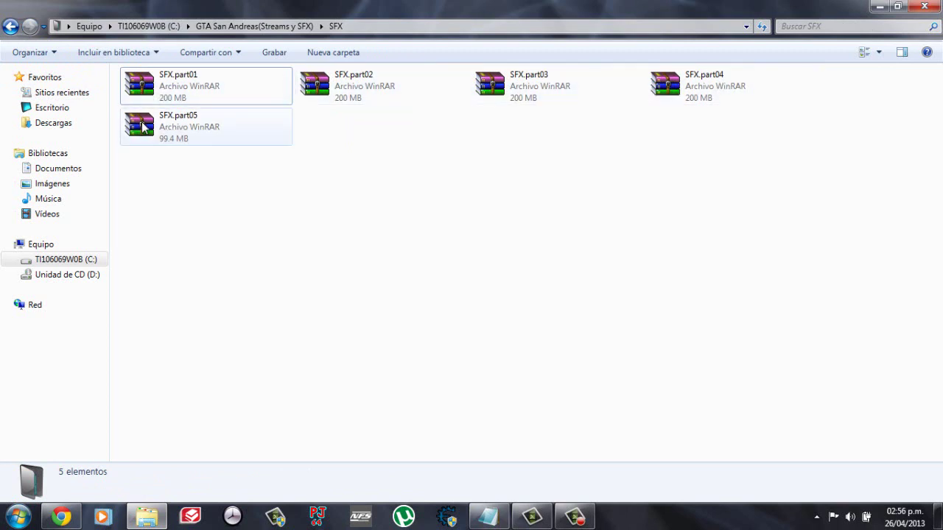
pyautogui.rightClick(153, 81)
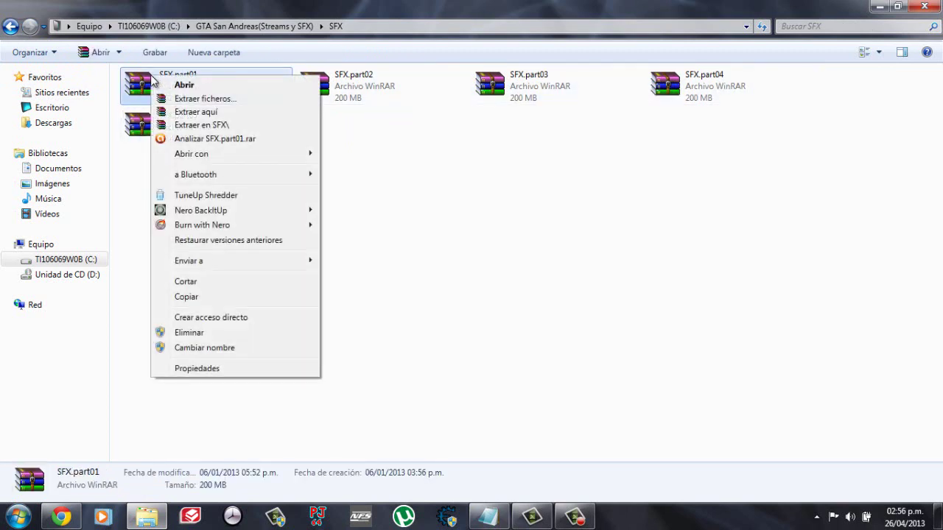
pyautogui.click(196, 112)
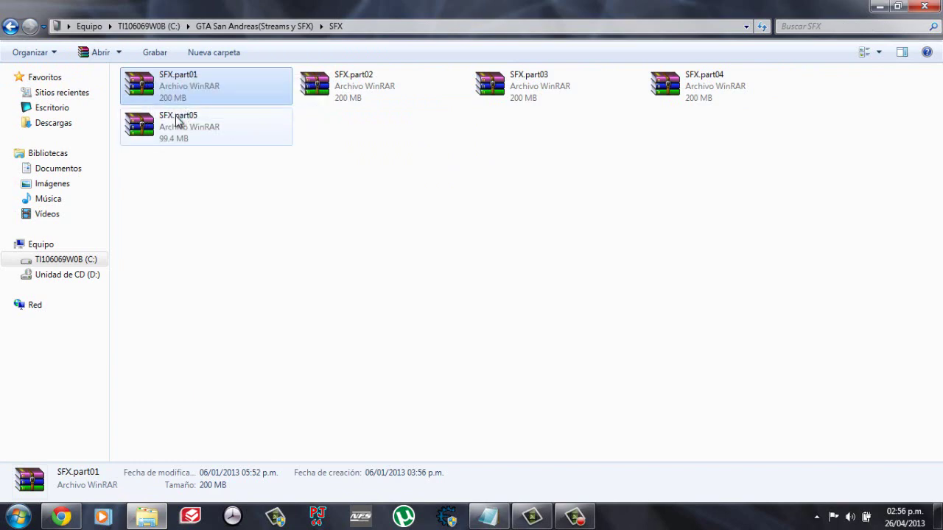
pyautogui.click(383, 324)
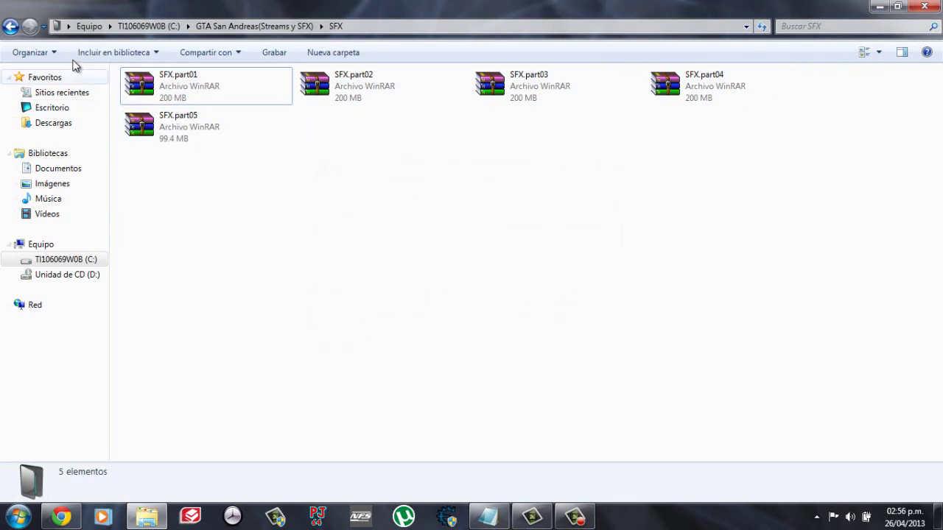
# Move the SFX folder from GTA San Andreas(Streams y SFX) to the Descargas folder
pyautogui.click(10, 26)
pyautogui.rightClick(136, 89)
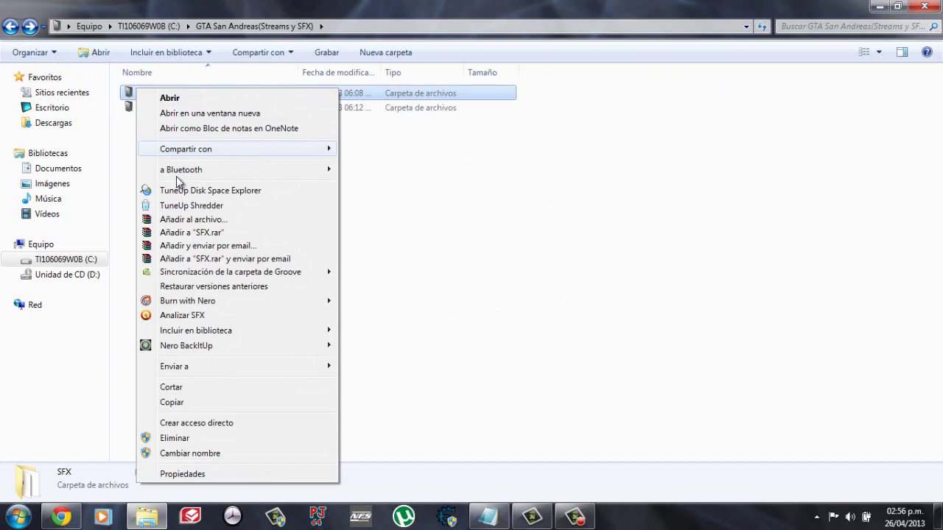
pyautogui.click(176, 388)
pyautogui.click(59, 123)
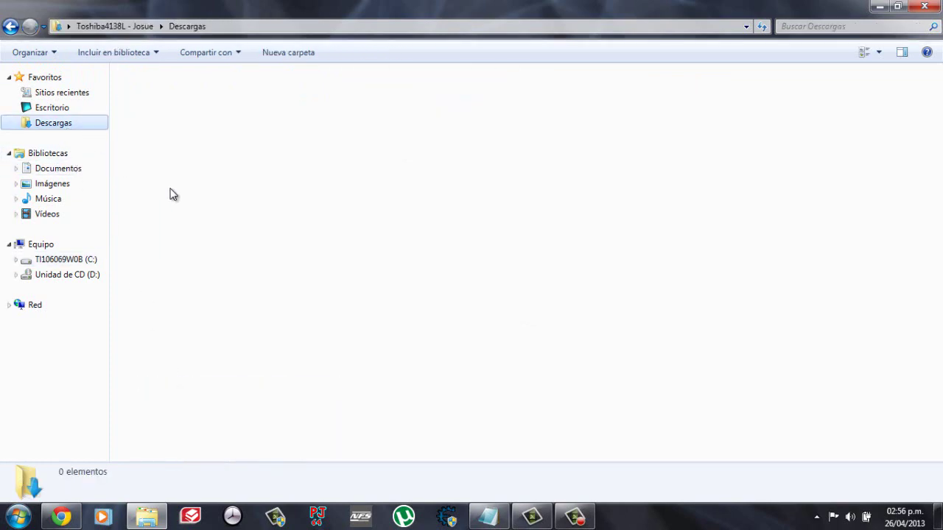
pyautogui.rightClick(246, 238)
pyautogui.rightClick(213, 366)
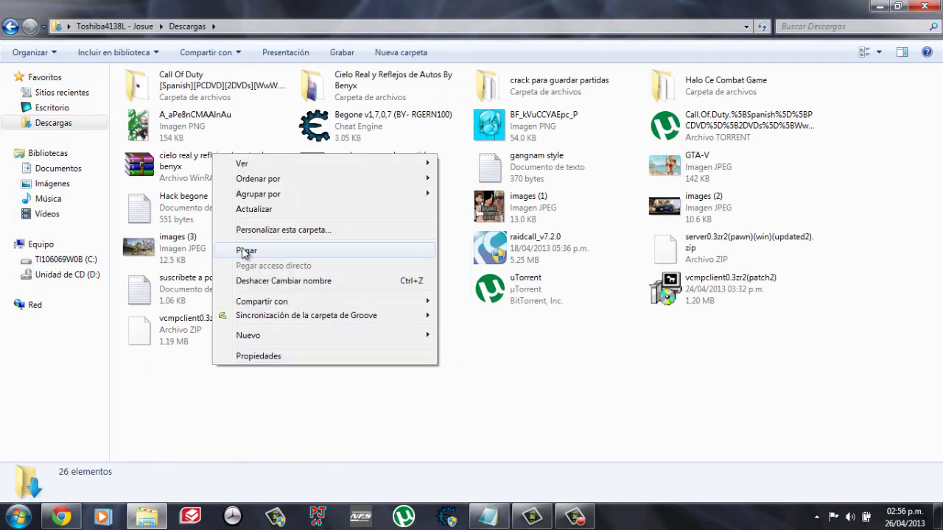
pyautogui.click(244, 251)
pyautogui.click(433, 315)
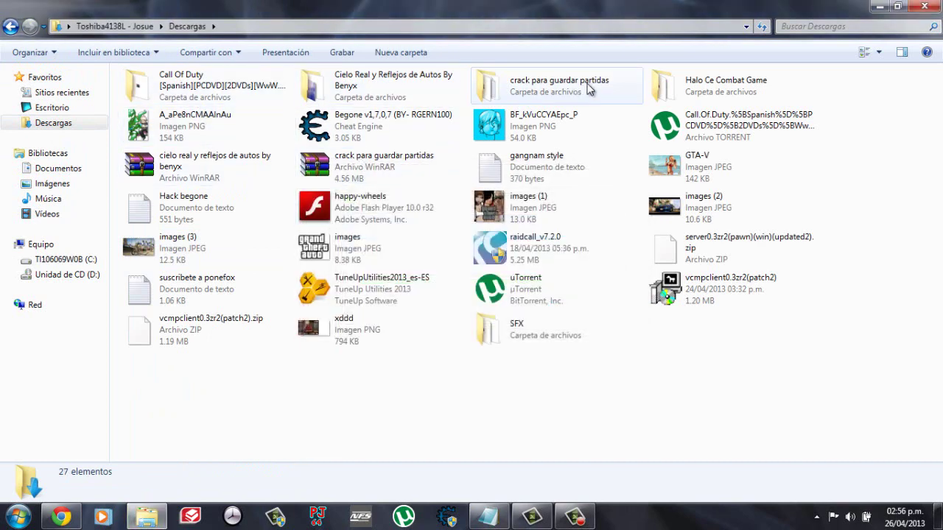
# Extract SFX.part01 in place inside the SFX folder in Descargas and open the extracted SFX folder
pyautogui.click(707, 85)
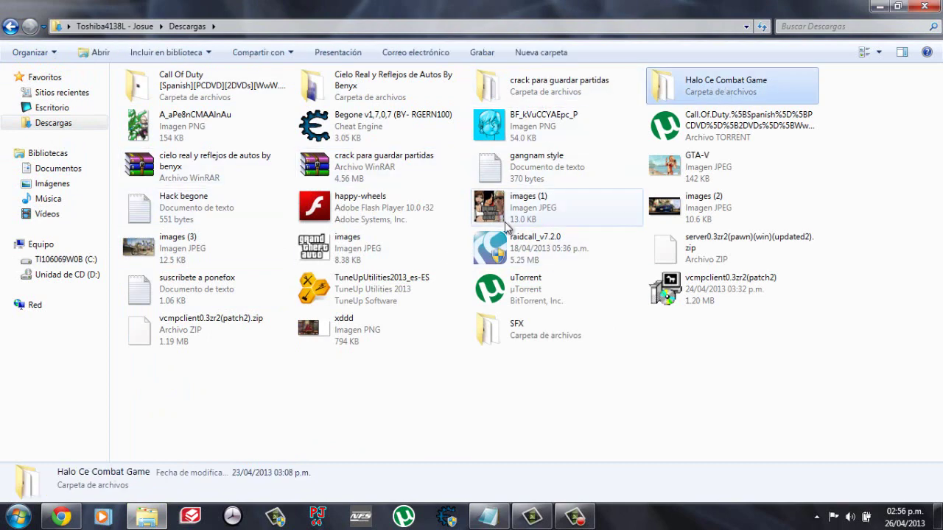
pyautogui.doubleClick(520, 331)
pyautogui.rightClick(169, 93)
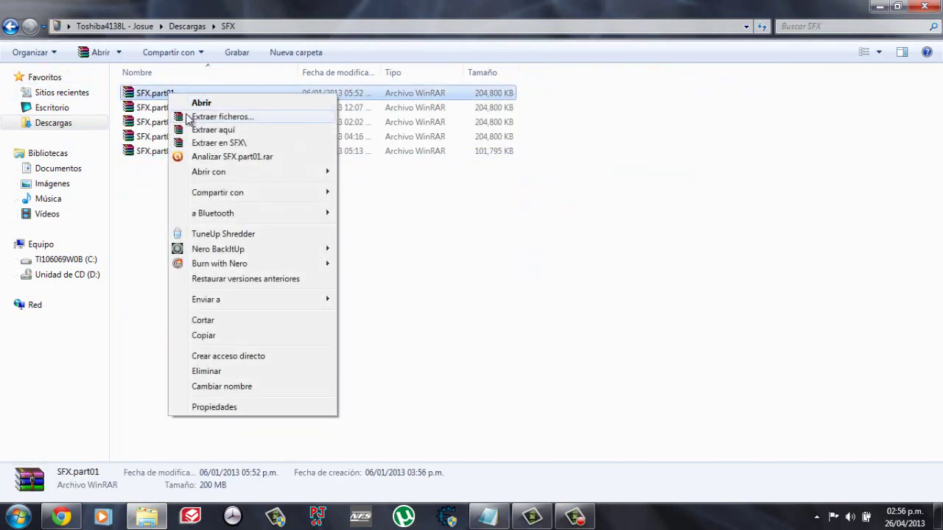
pyautogui.click(193, 130)
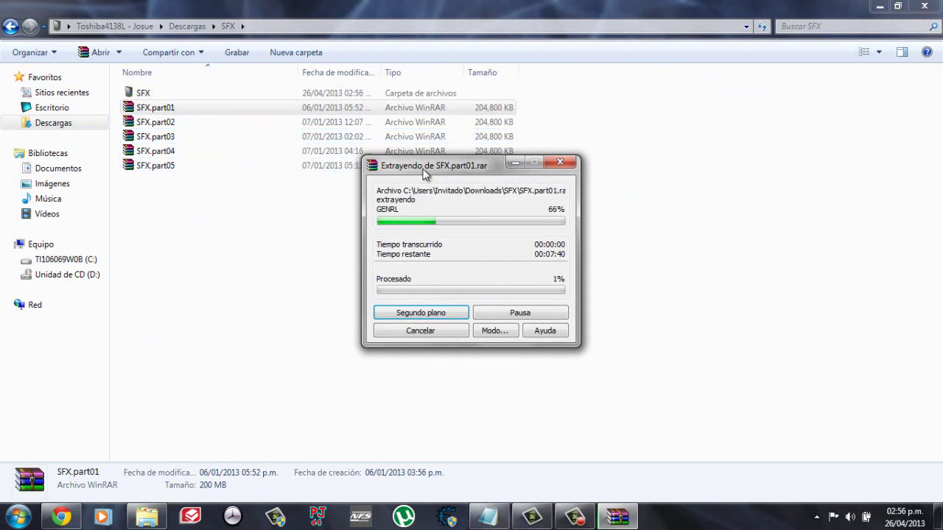
pyautogui.moveTo(424, 173); pyautogui.dragTo(637, 151)
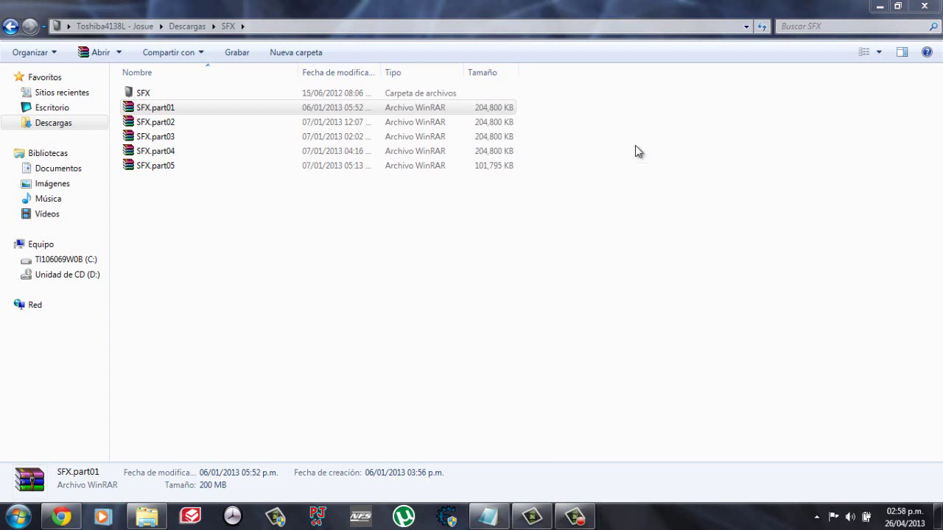
pyautogui.doubleClick(148, 95)
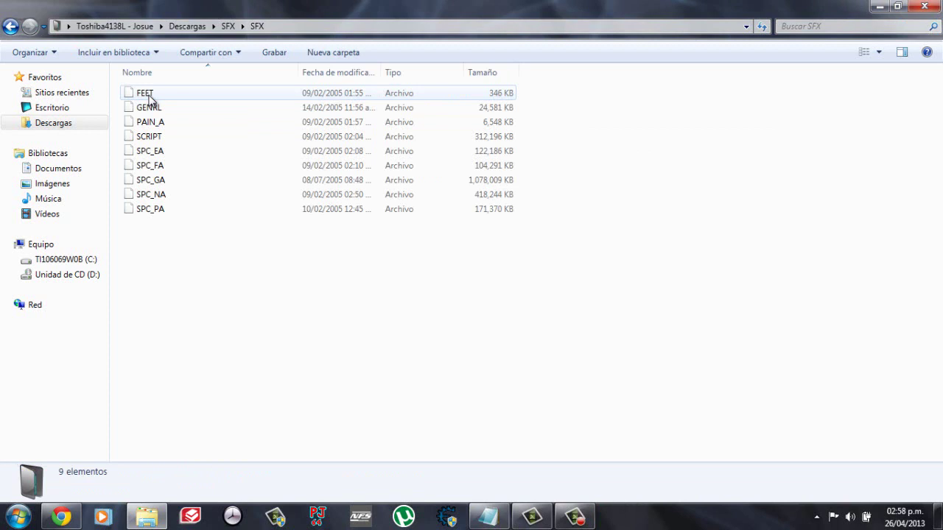
# Move the Streams folder from C:\GTA San Andreas(Streams y SFX) to the Descargas folder
pyautogui.click(59, 258)
pyautogui.click(160, 155)
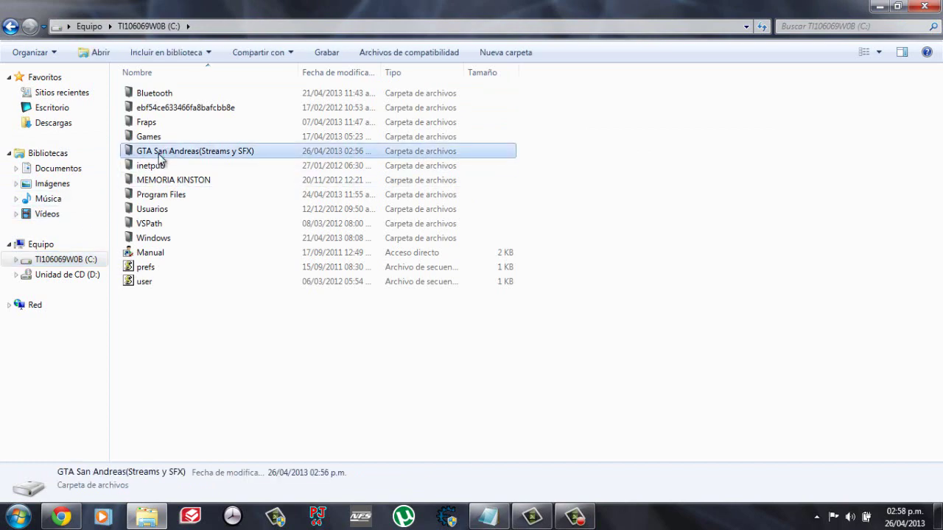
pyautogui.doubleClick(159, 155)
pyautogui.rightClick(151, 96)
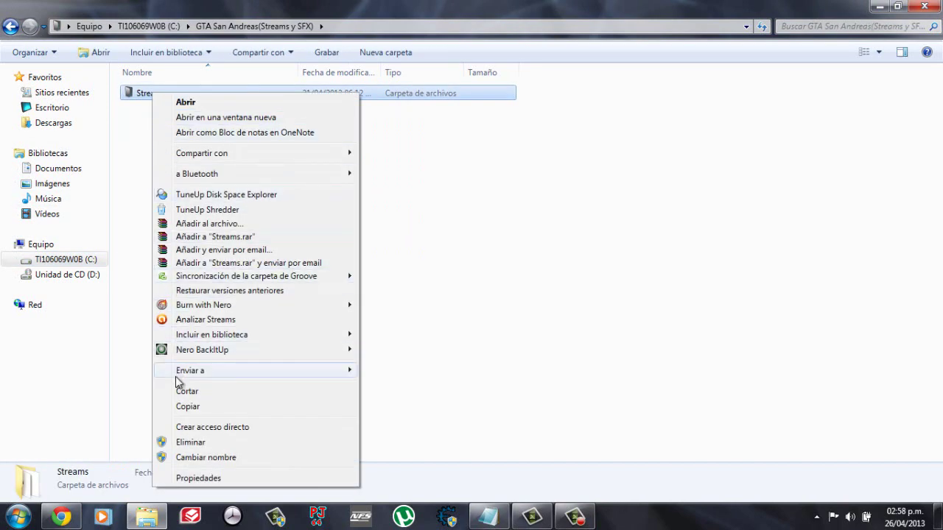
pyautogui.click(184, 391)
pyautogui.click(53, 122)
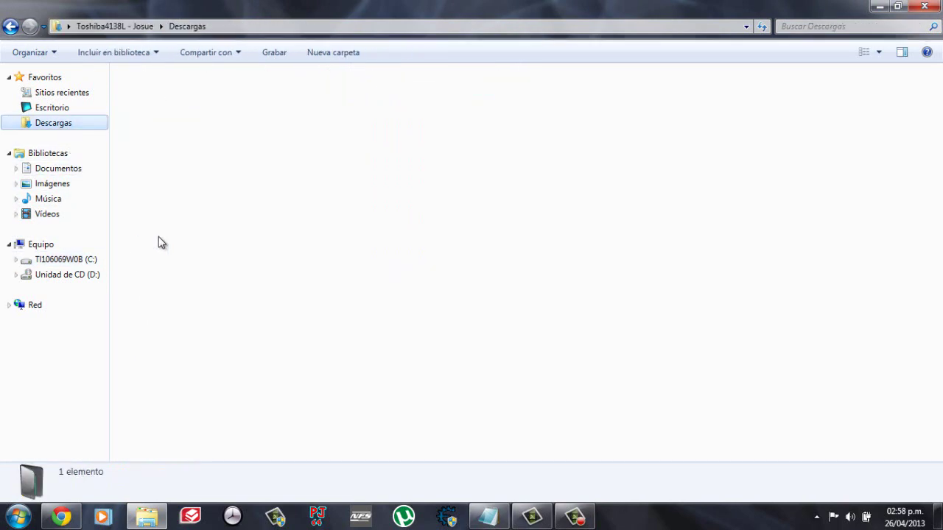
pyautogui.rightClick(364, 384)
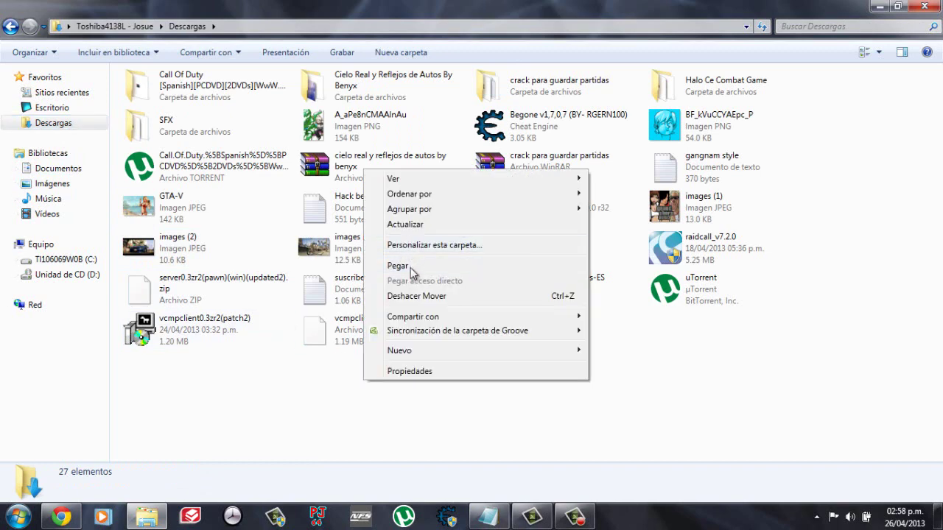
pyautogui.click(411, 266)
pyautogui.click(437, 325)
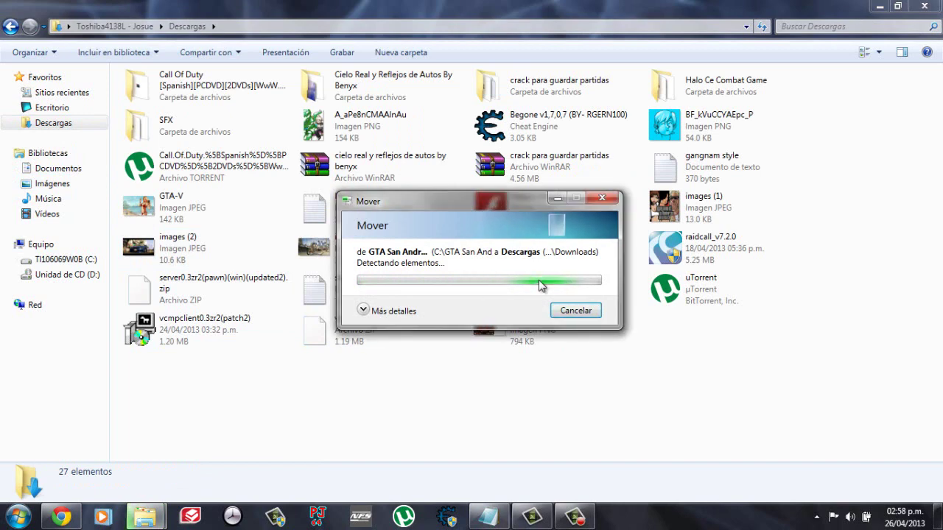
# Extract streams.part1 in place inside the Streams folder in Descargas and check the contents of the extracted streams folder
pyautogui.doubleClick(703, 324)
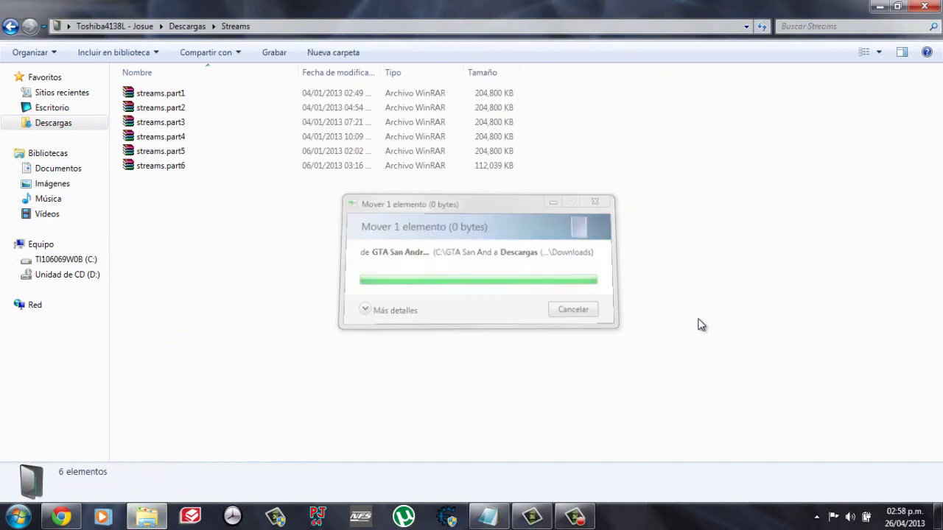
pyautogui.click(157, 94)
pyautogui.rightClick(153, 93)
pyautogui.click(185, 125)
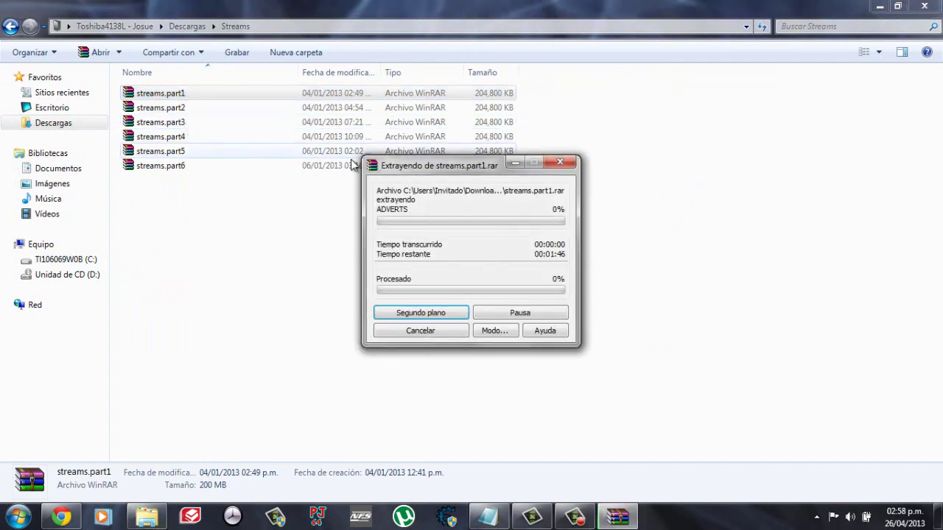
pyautogui.moveTo(425, 163); pyautogui.dragTo(377, 184)
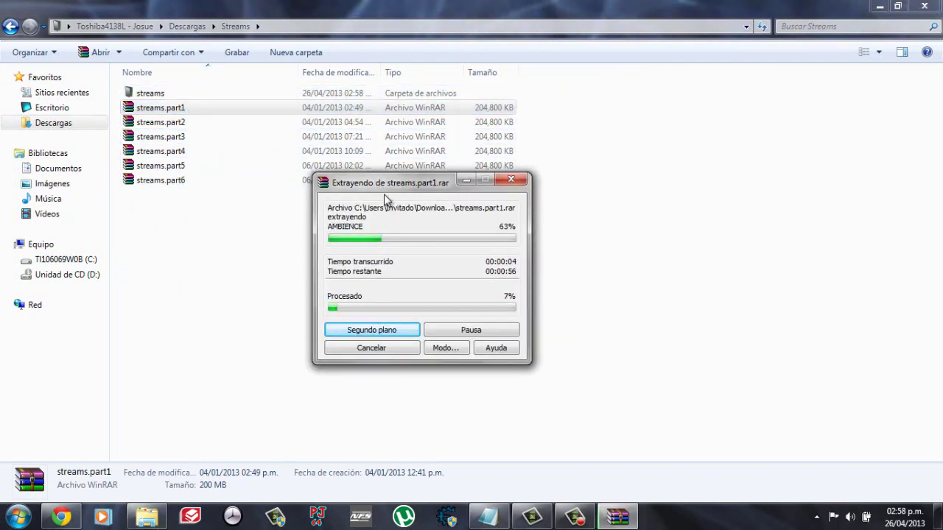
pyautogui.moveTo(391, 188); pyautogui.dragTo(481, 234)
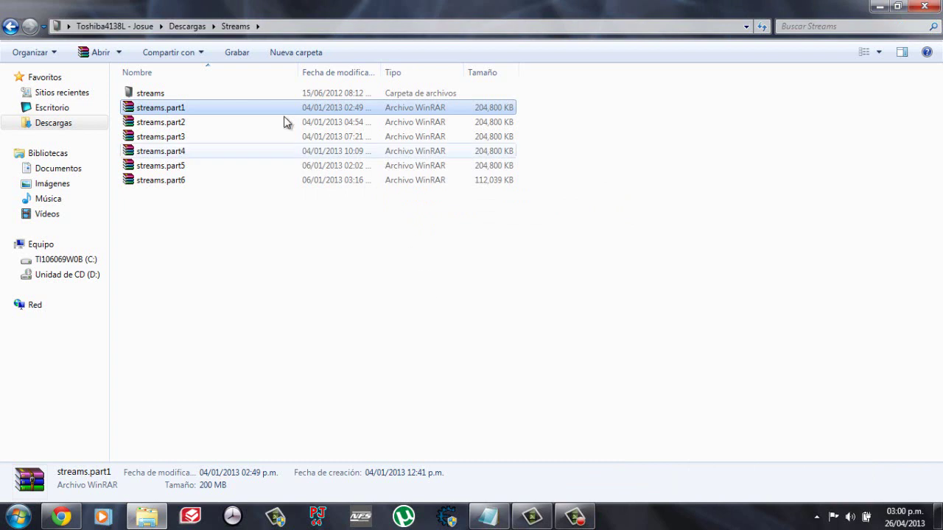
pyautogui.doubleClick(166, 95)
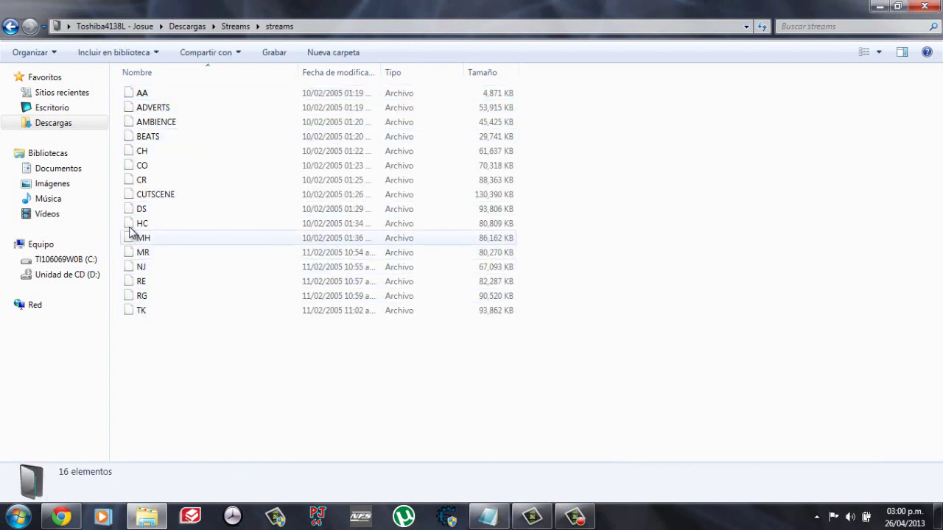
pyautogui.click(10, 27)
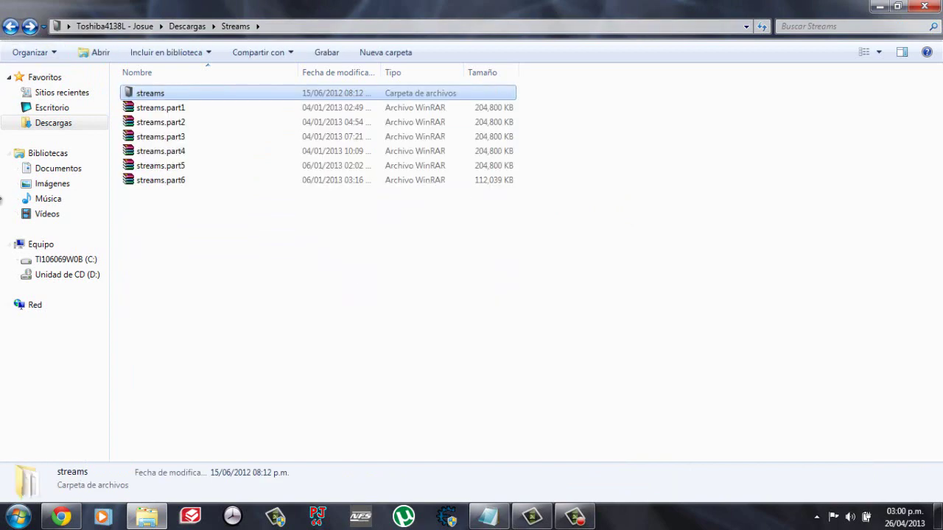
# Open a second Explorer window and display the contents of the C: drive
pyautogui.click(18, 515)
pyautogui.press('Escape')
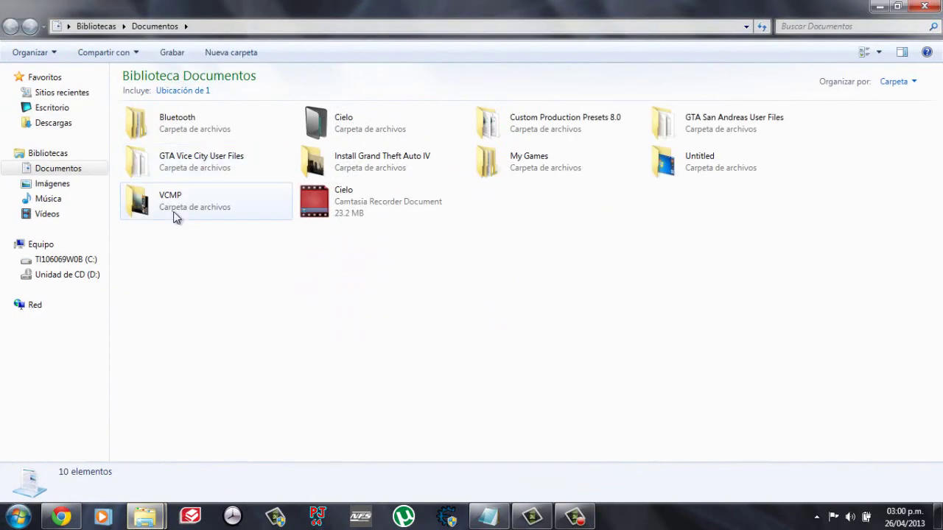
pyautogui.click(89, 260)
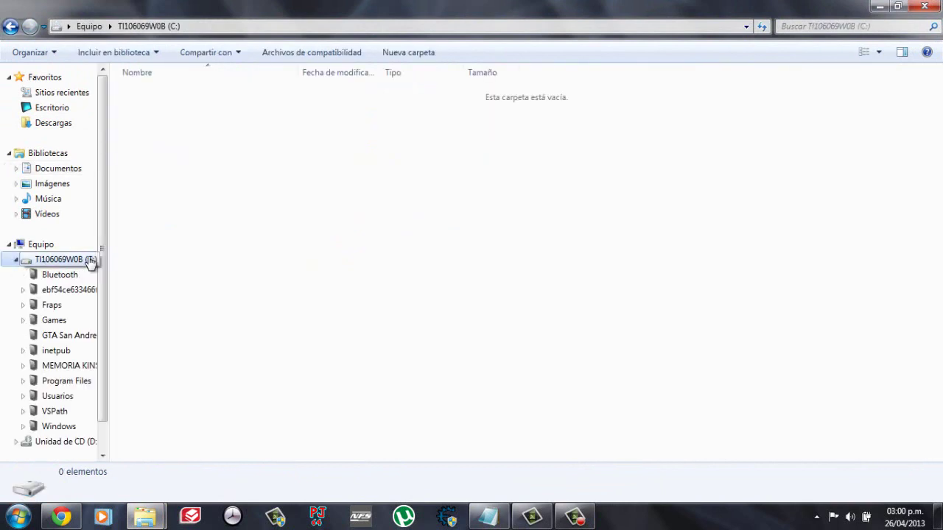
pyautogui.click(16, 260)
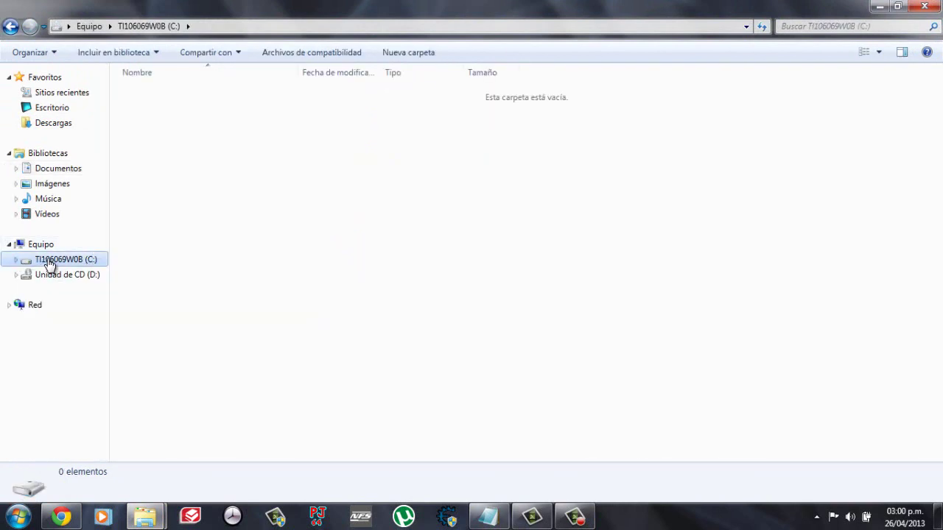
pyautogui.click(40, 244)
pyautogui.doubleClick(171, 122)
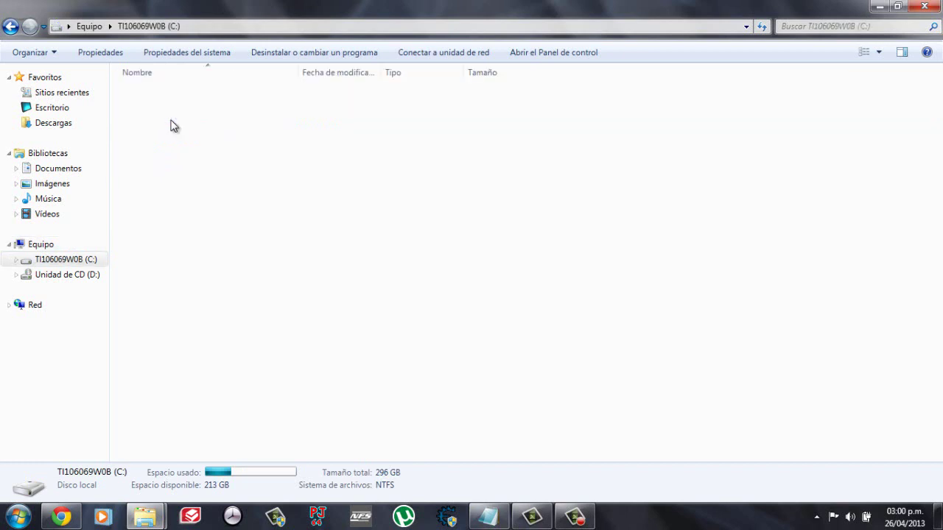
pyautogui.click(172, 125)
pyautogui.click(27, 262)
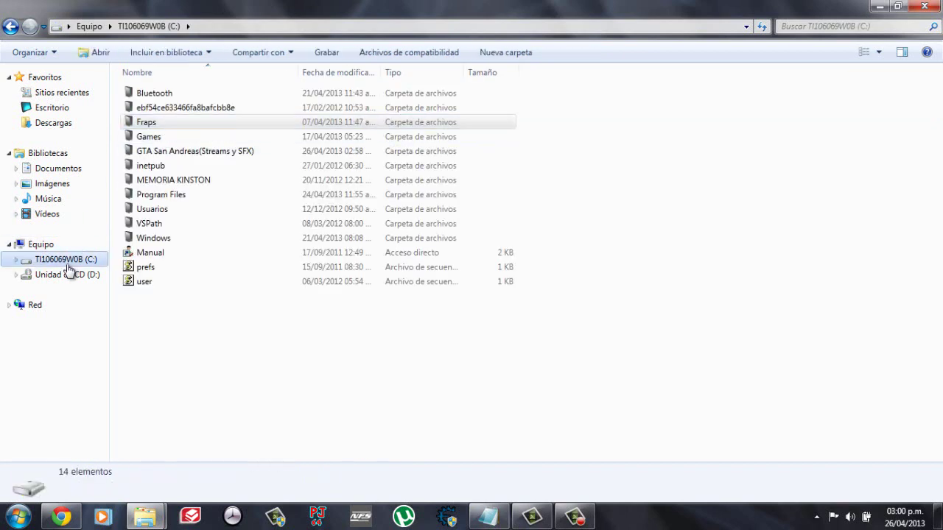
pyautogui.click(15, 260)
pyautogui.click(30, 261)
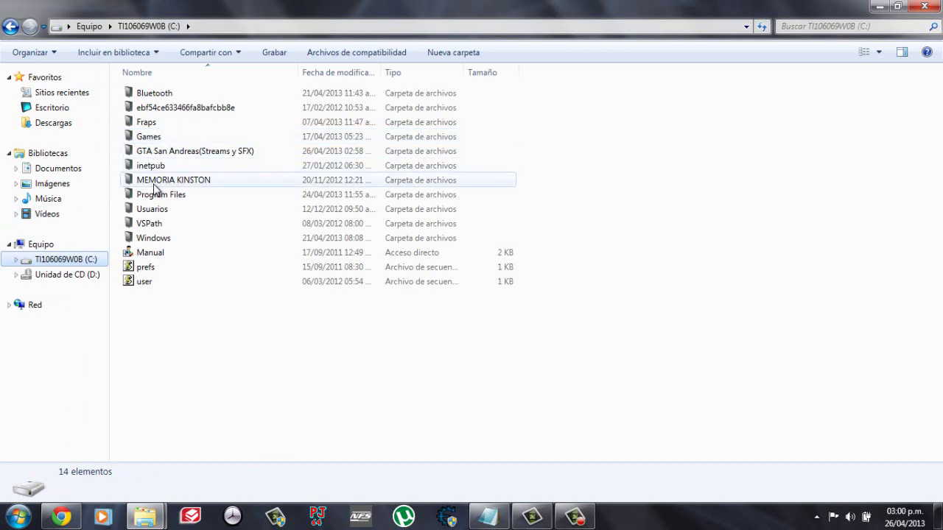
# Open the game's audio folder at Program Files\Rockstar Games\Grand Theft Auto San Andreas on the C: drive
pyautogui.doubleClick(159, 196)
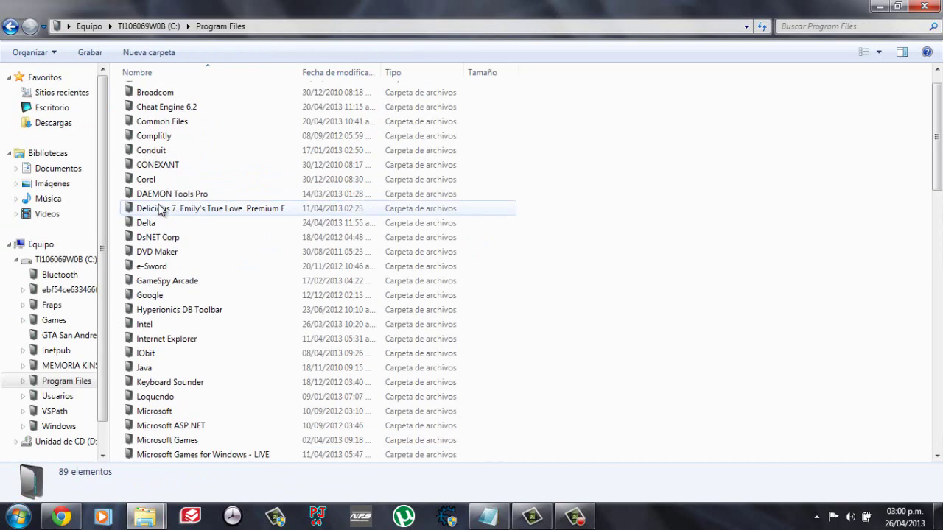
pyautogui.scroll(-13, 160, 224)
pyautogui.scroll(-7, 159, 224)
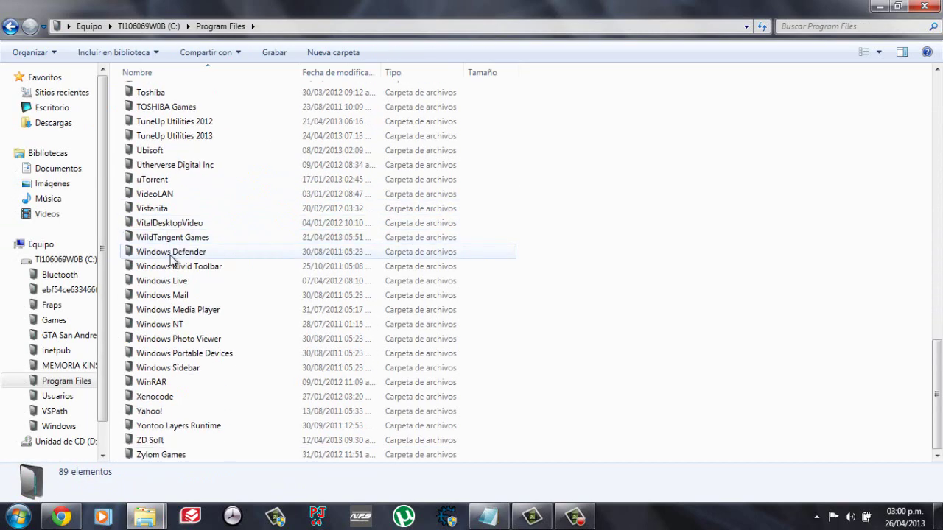
pyautogui.scroll(4, 169, 177)
pyautogui.click(165, 177)
pyautogui.doubleClick(161, 165)
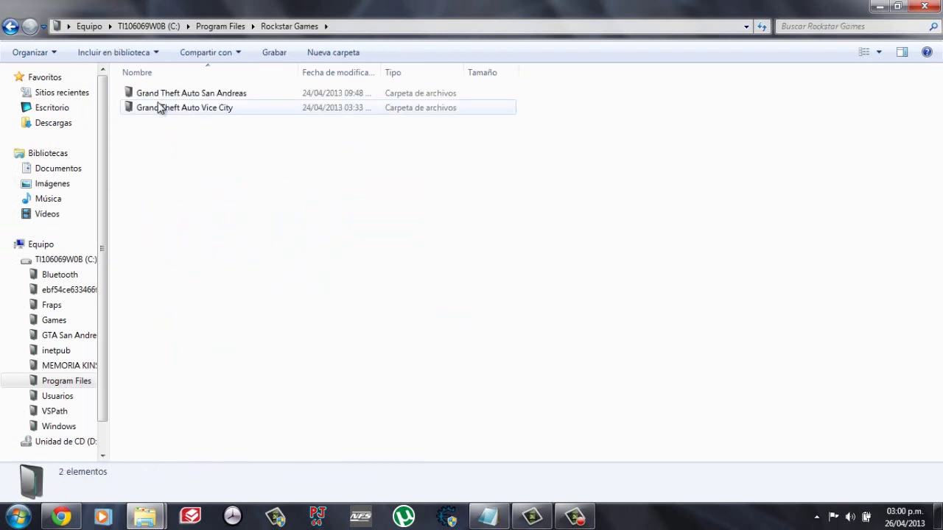
pyautogui.click(159, 98)
pyautogui.doubleClick(159, 100)
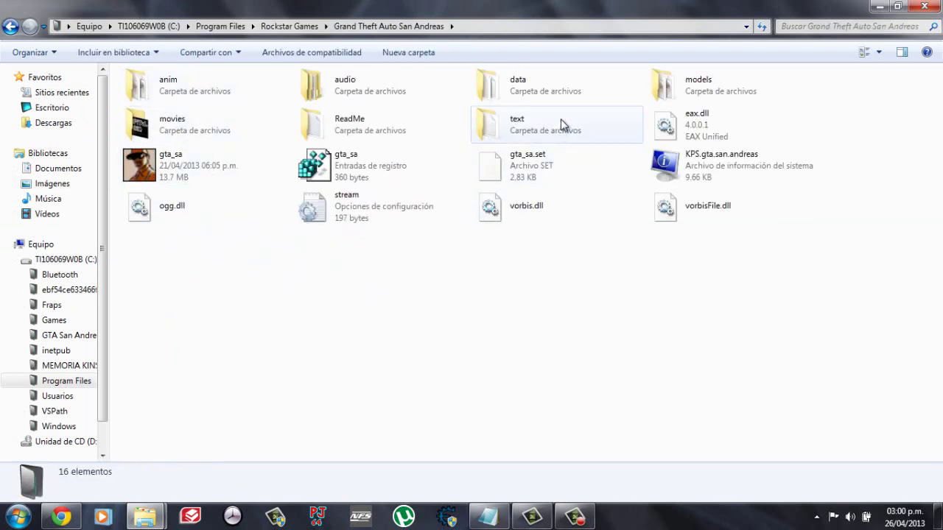
pyautogui.doubleClick(350, 85)
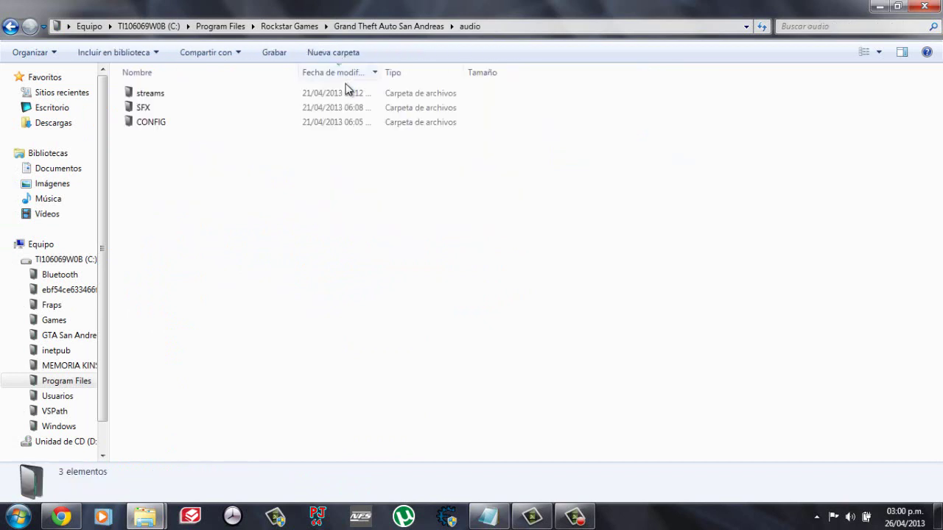
# Check the contents of the SFX folder inside the game's audio folder and return to audio
pyautogui.doubleClick(152, 108)
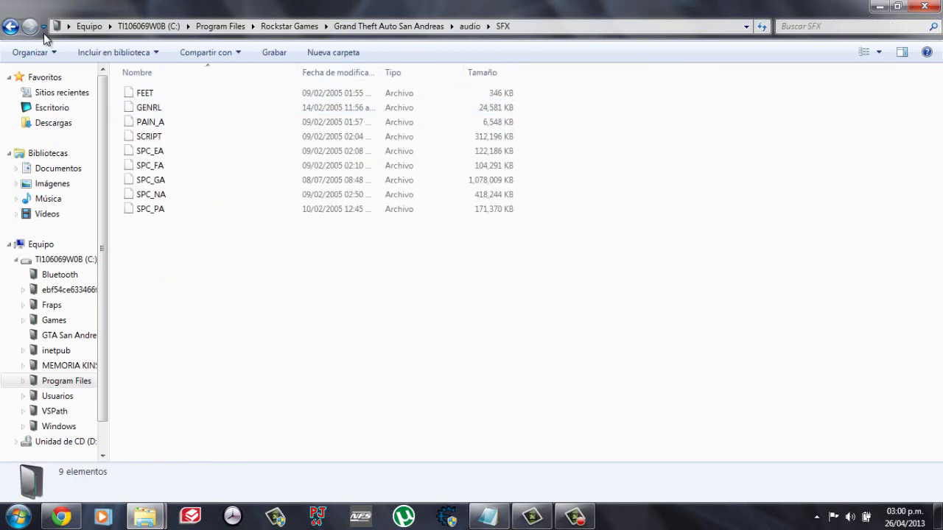
pyautogui.click(10, 26)
pyautogui.click(156, 94)
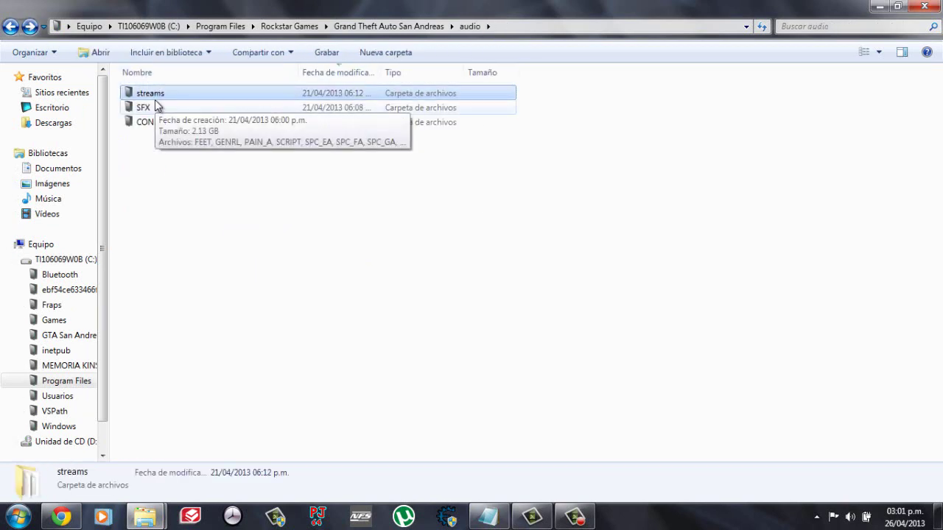
# Move the extracted streams folder from Descargas\Streams into the game's audio folder, merging the folders and replacing all conflicting files
pyautogui.click(145, 517)
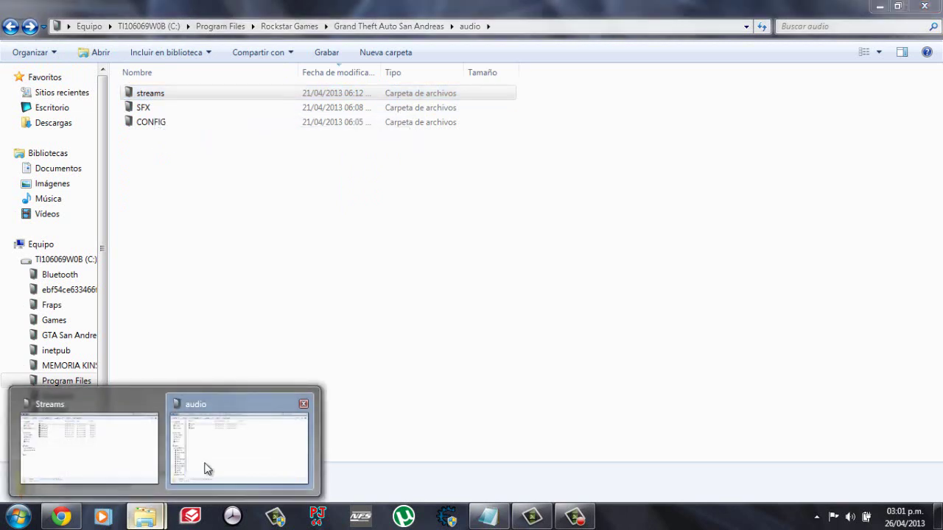
pyautogui.click(207, 469)
pyautogui.click(145, 517)
pyautogui.click(98, 476)
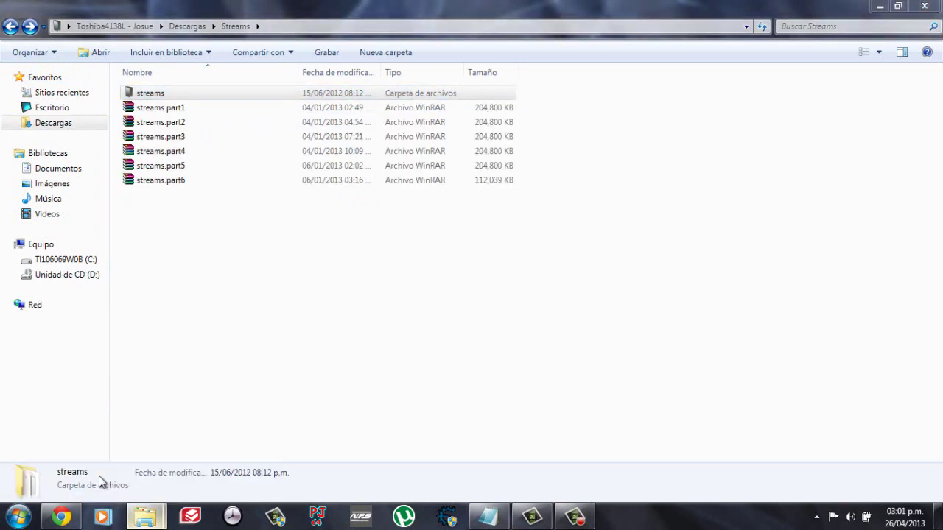
pyautogui.rightClick(145, 96)
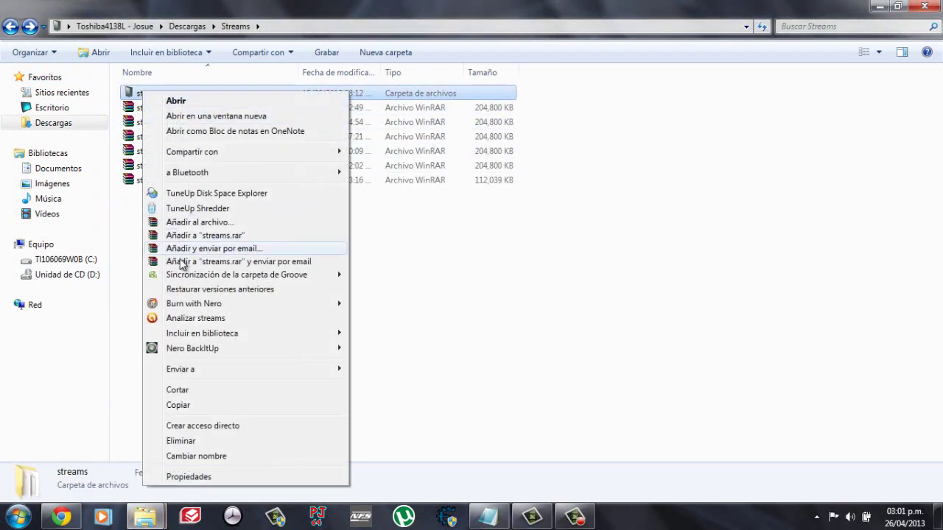
pyautogui.click(185, 390)
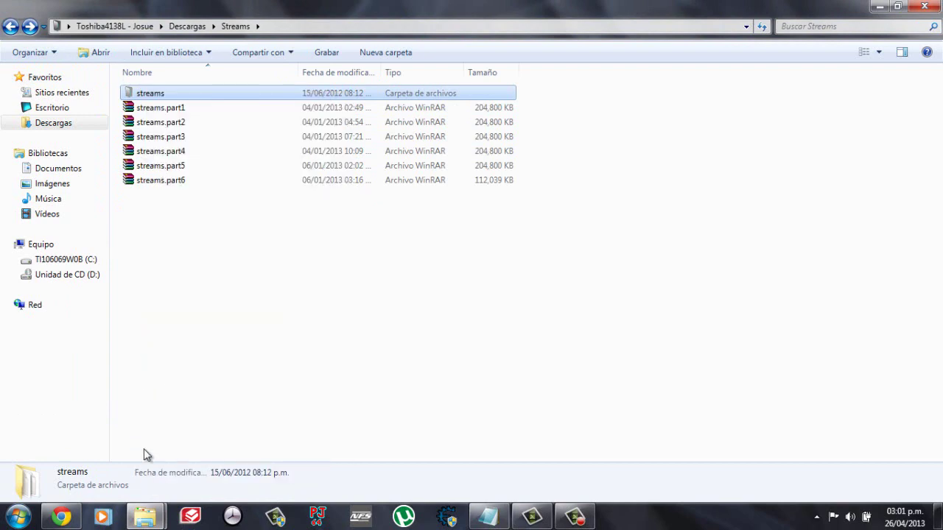
pyautogui.click(145, 517)
pyautogui.click(278, 439)
pyautogui.rightClick(350, 259)
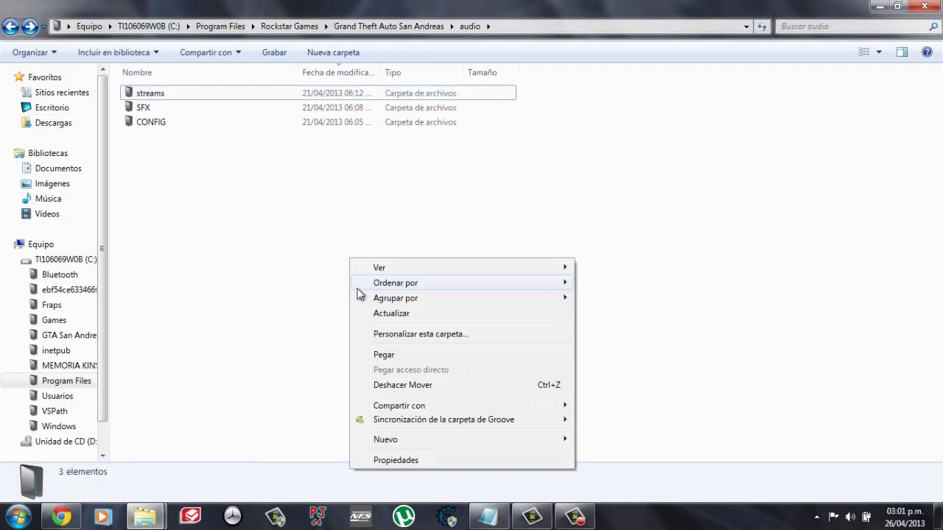
pyautogui.click(384, 357)
pyautogui.click(524, 397)
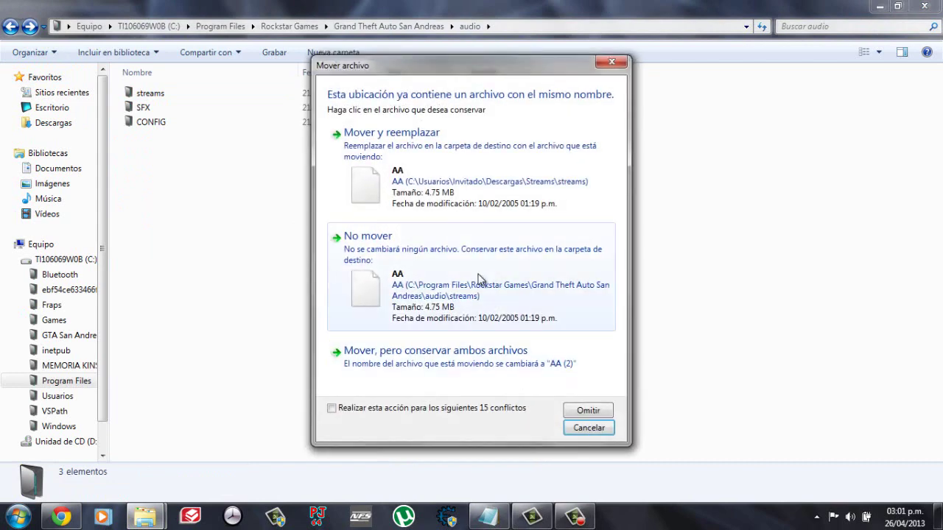
pyautogui.click(331, 408)
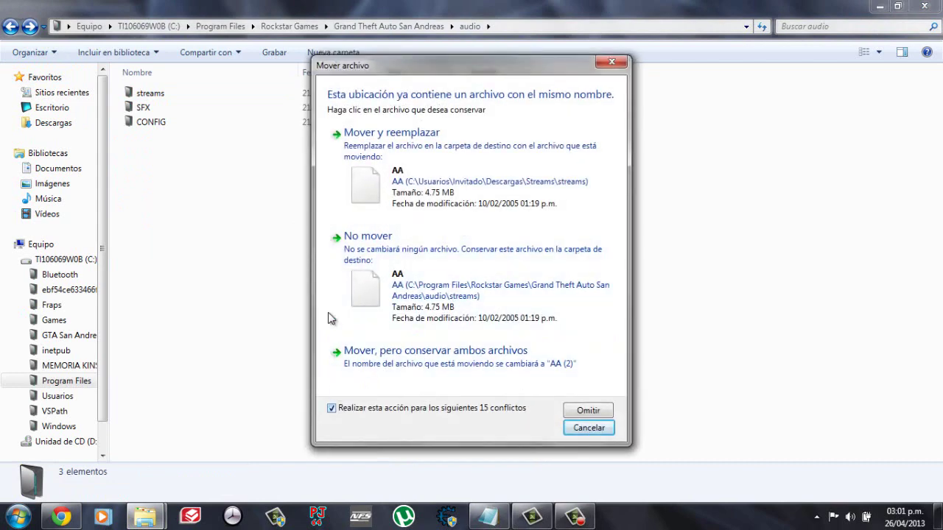
pyautogui.click(361, 185)
pyautogui.click(460, 304)
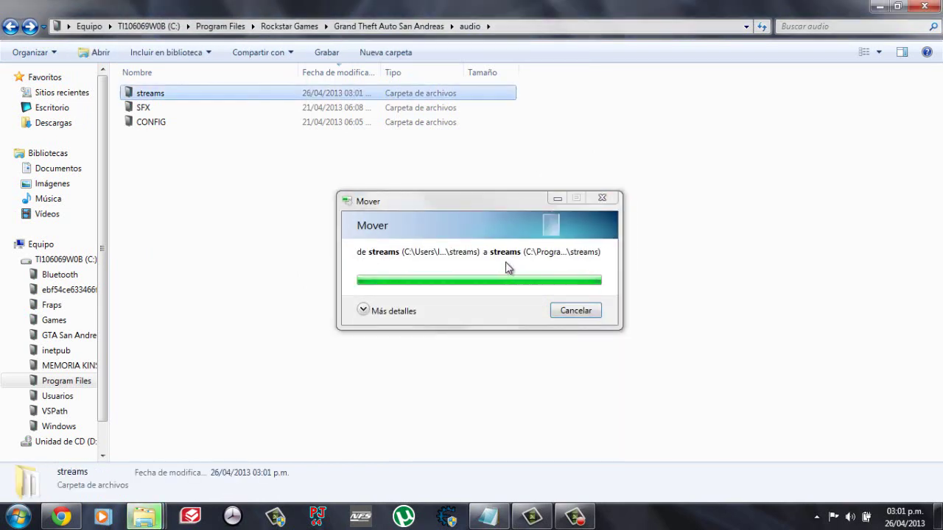
# Go to the SFX folder in Descargas and check the contents of the extracted SFX folder
pyautogui.click(144, 516)
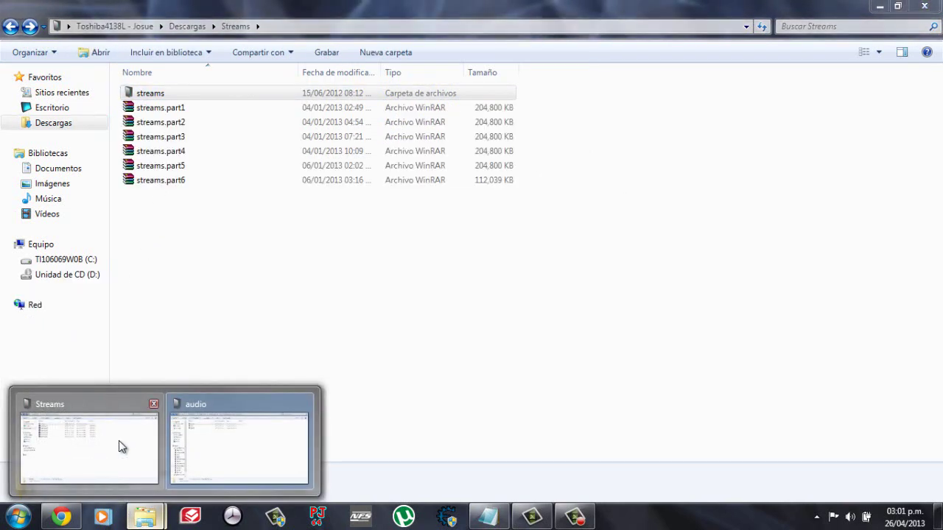
pyautogui.click(118, 442)
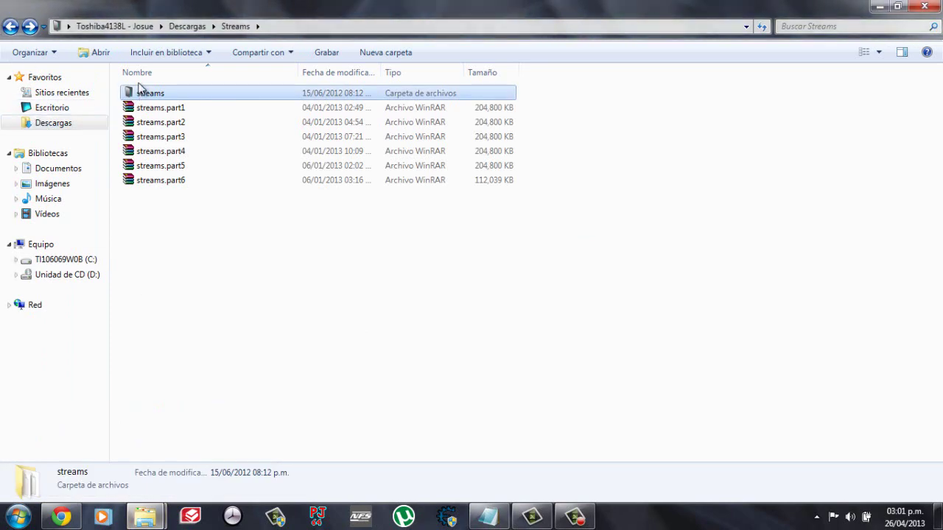
pyautogui.click(188, 25)
pyautogui.doubleClick(226, 140)
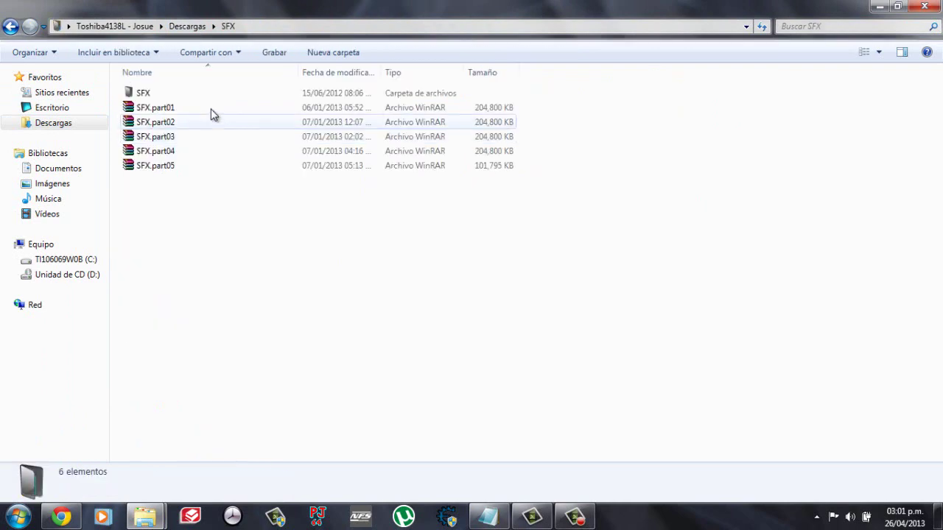
pyautogui.doubleClick(187, 91)
pyautogui.click(10, 27)
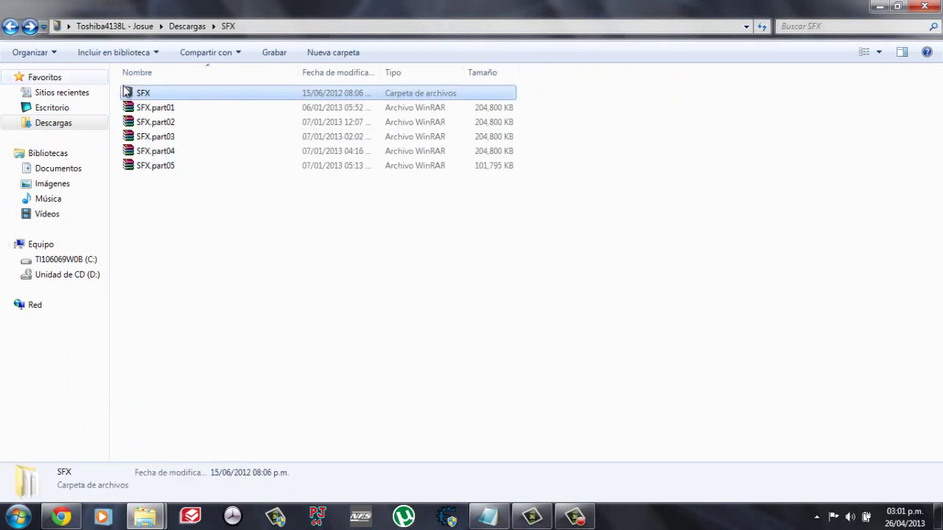
# Move the extracted SFX folder from Descargas\SFX into the game's audio folder, merging the folders and replacing all conflicting files
pyautogui.rightClick(130, 90)
pyautogui.click(166, 388)
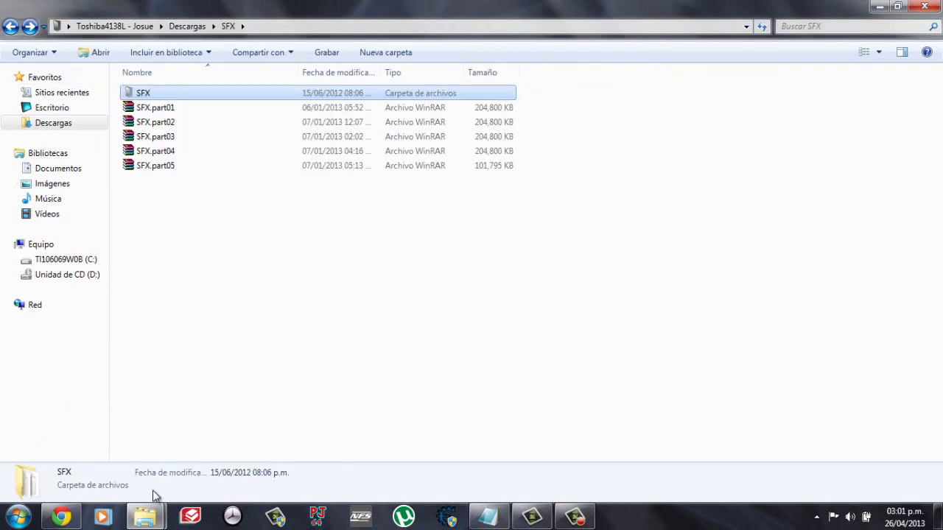
pyautogui.moveTo(144, 515)
pyautogui.click(238, 463)
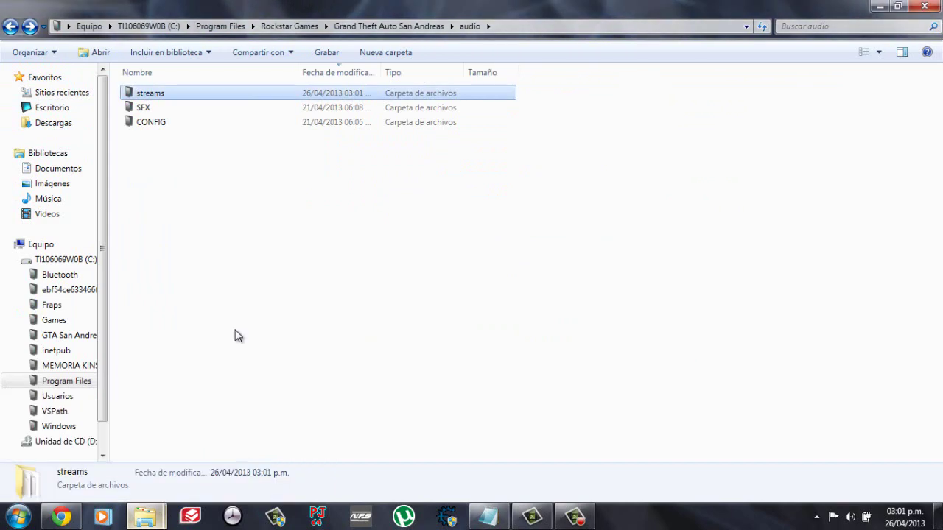
pyautogui.rightClick(211, 185)
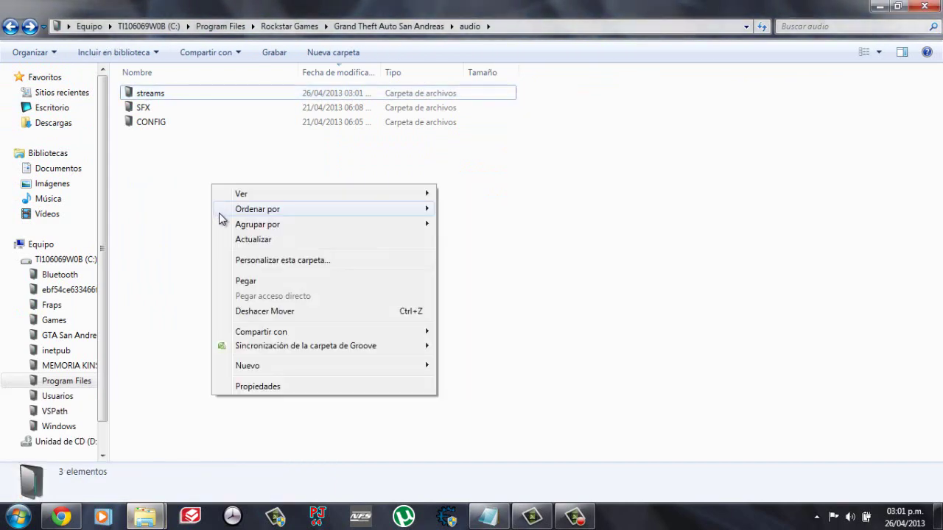
pyautogui.click(246, 284)
pyautogui.click(508, 396)
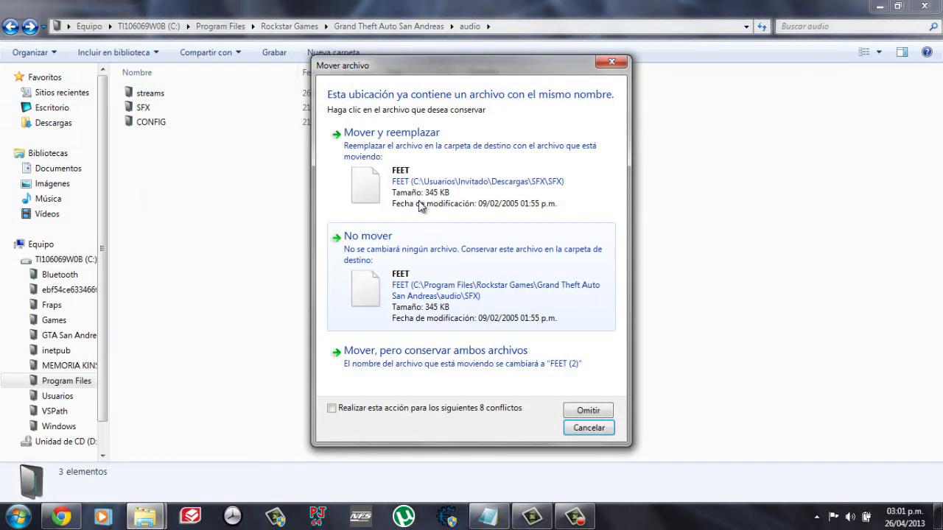
pyautogui.click(331, 408)
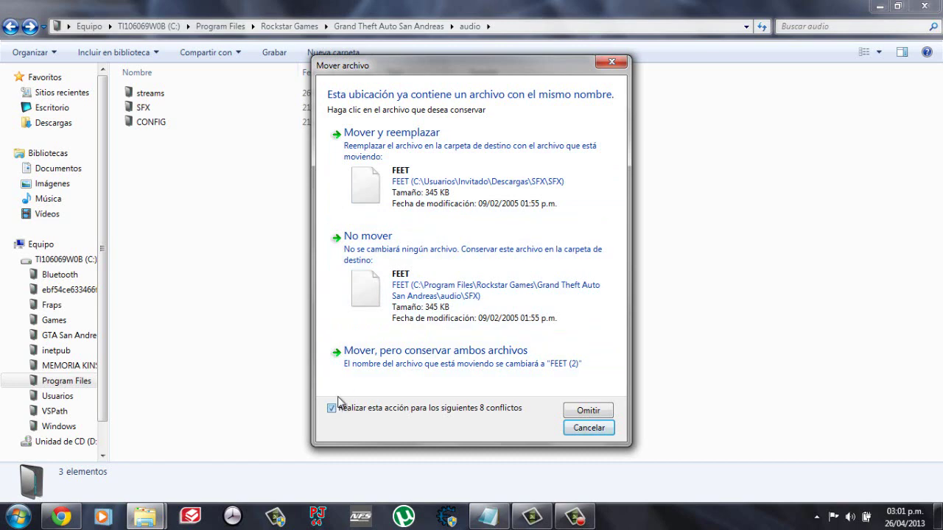
pyautogui.click(381, 191)
pyautogui.click(459, 307)
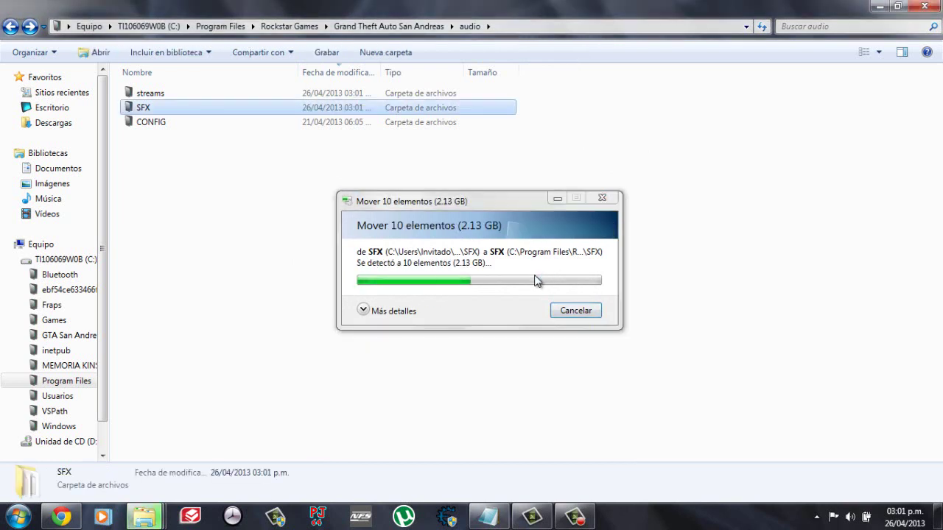
# Check the contents of the replaced sound folders in the game's audio folder and close both Explorer windows
pyautogui.doubleClick(152, 94)
pyautogui.press('BackSpace')
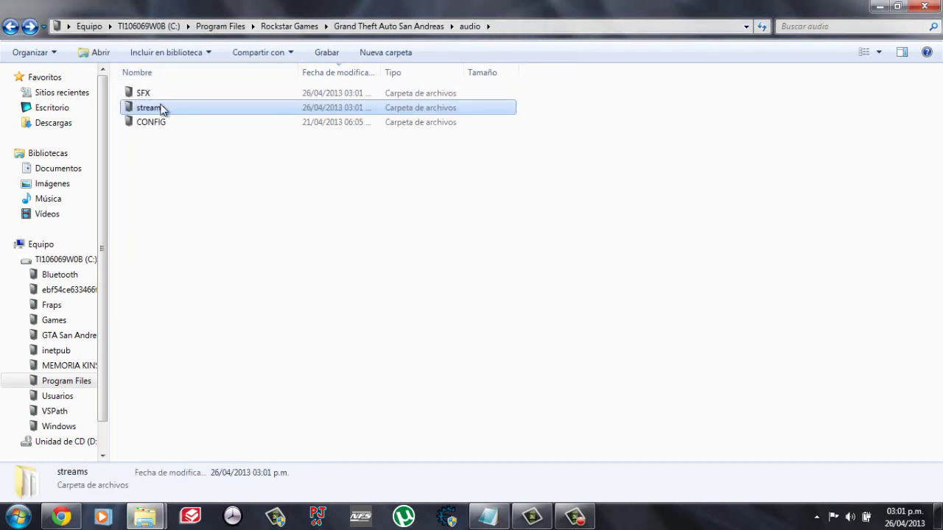
pyautogui.doubleClick(158, 109)
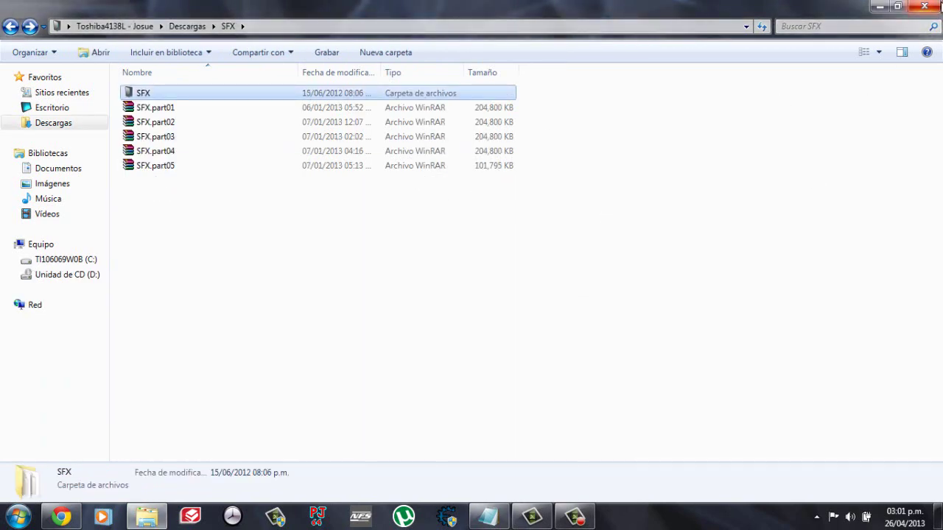
pyautogui.click(925, 7)
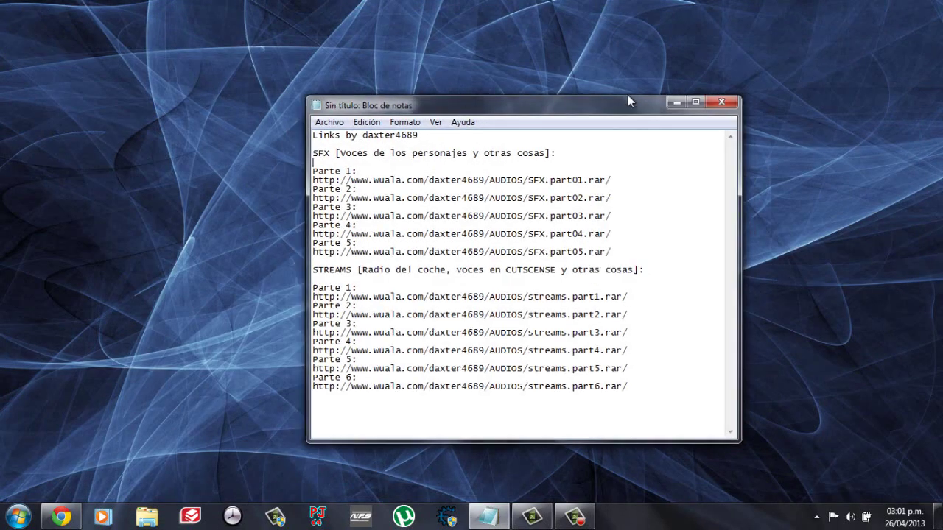
pyautogui.moveTo(649, 104); pyautogui.dragTo(592, 76)
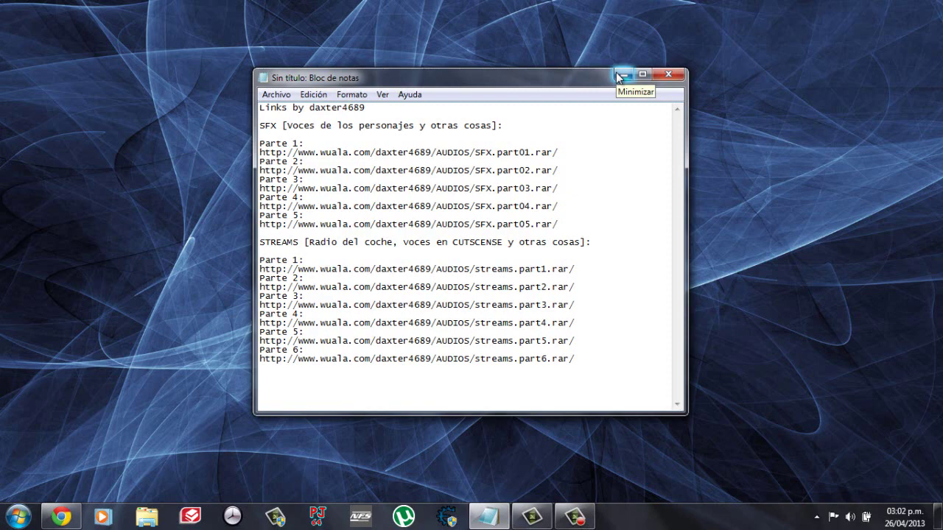
pyautogui.click(641, 75)
pyautogui.moveTo(620, 6); pyautogui.dragTo(360, 65)
pyautogui.moveTo(579, 404); pyautogui.dragTo(592, 378)
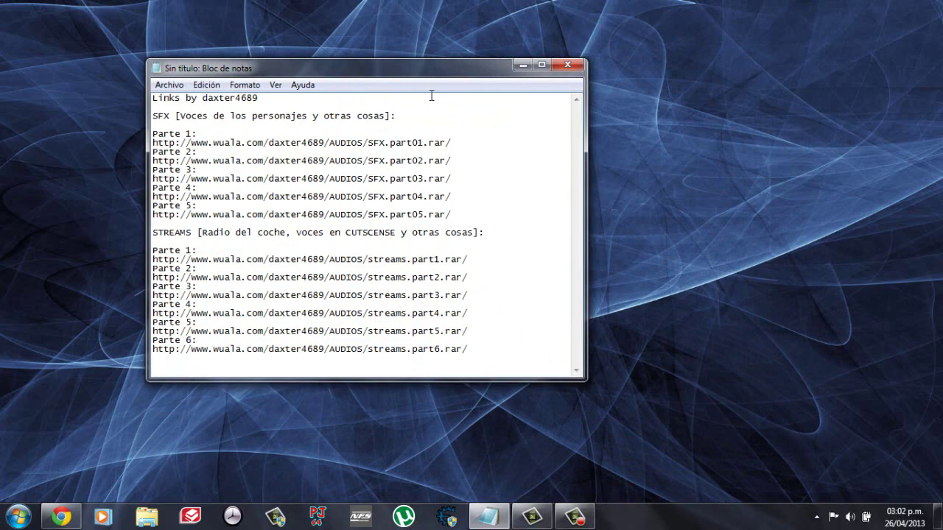
pyautogui.moveTo(427, 80); pyautogui.dragTo(526, 100)
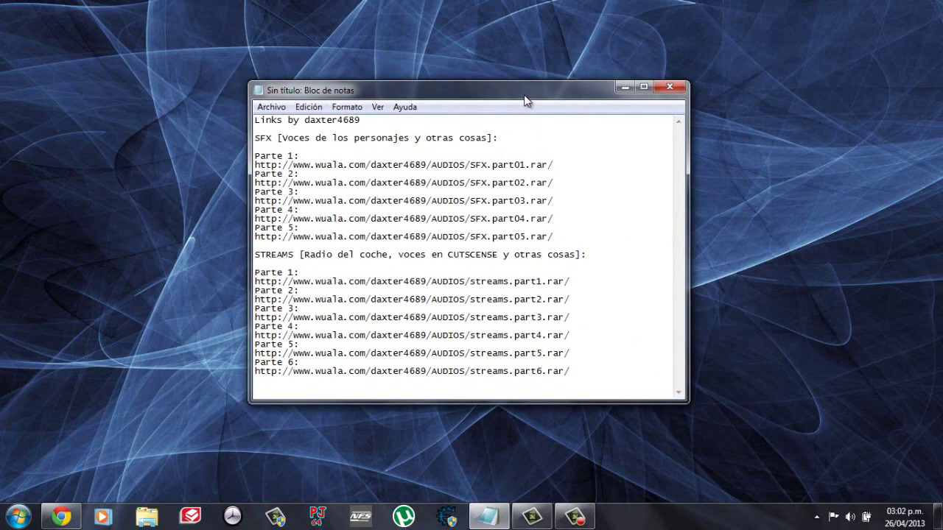